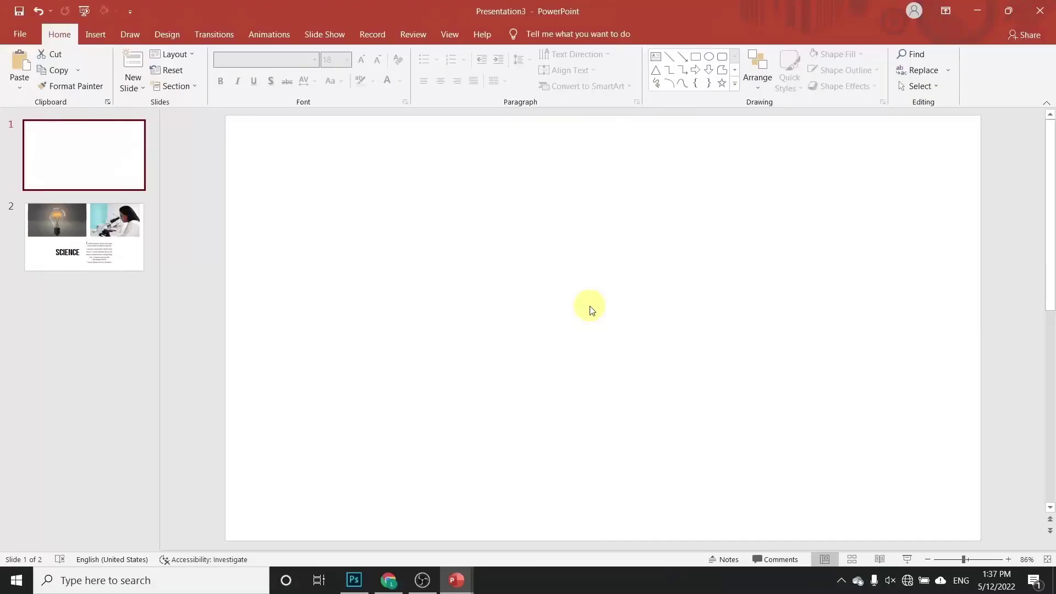
# - Copy the lightbulb photo from slide 2 onto slide 1 and stretch it to fill the slide
pyautogui.scroll(-2, 401, 301)
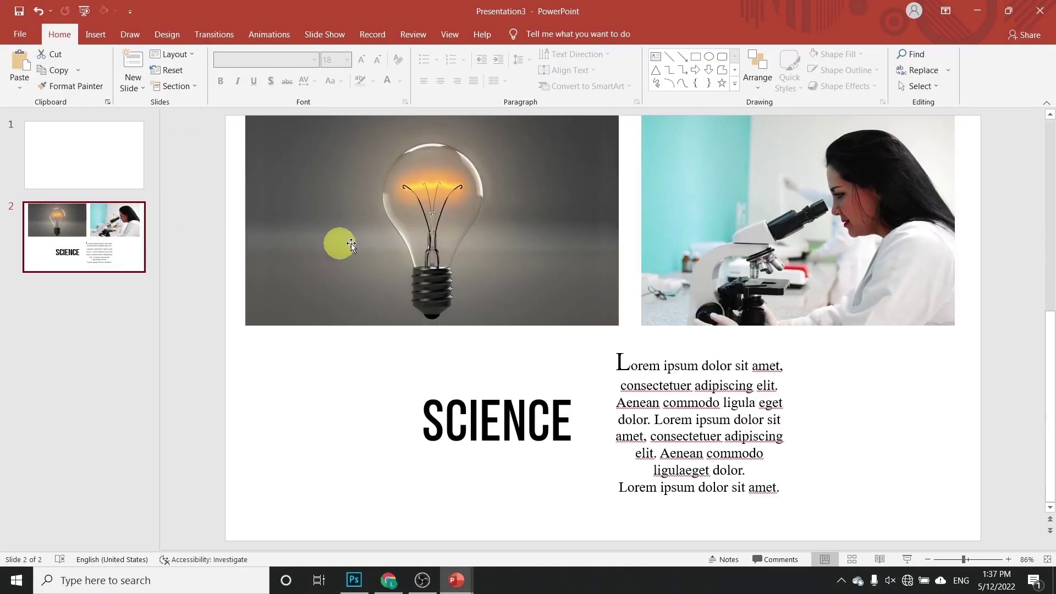
pyautogui.click(408, 239)
pyautogui.hotkey('ctrl', 'c')
pyautogui.click(113, 153)
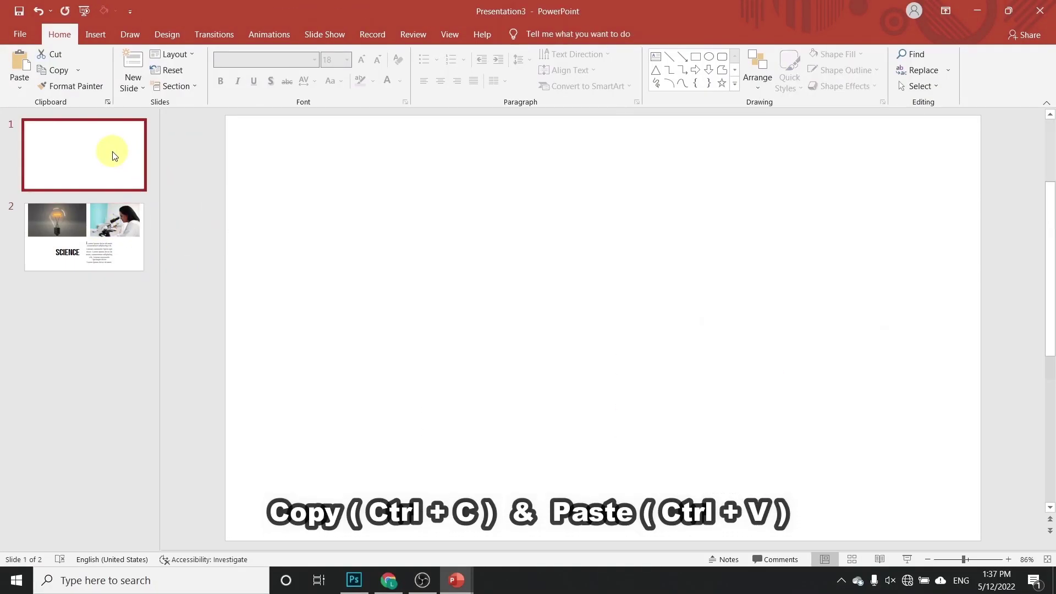
pyautogui.hotkey('ctrl', 'v')
pyautogui.moveTo(577, 283); pyautogui.dragTo(561, 280)
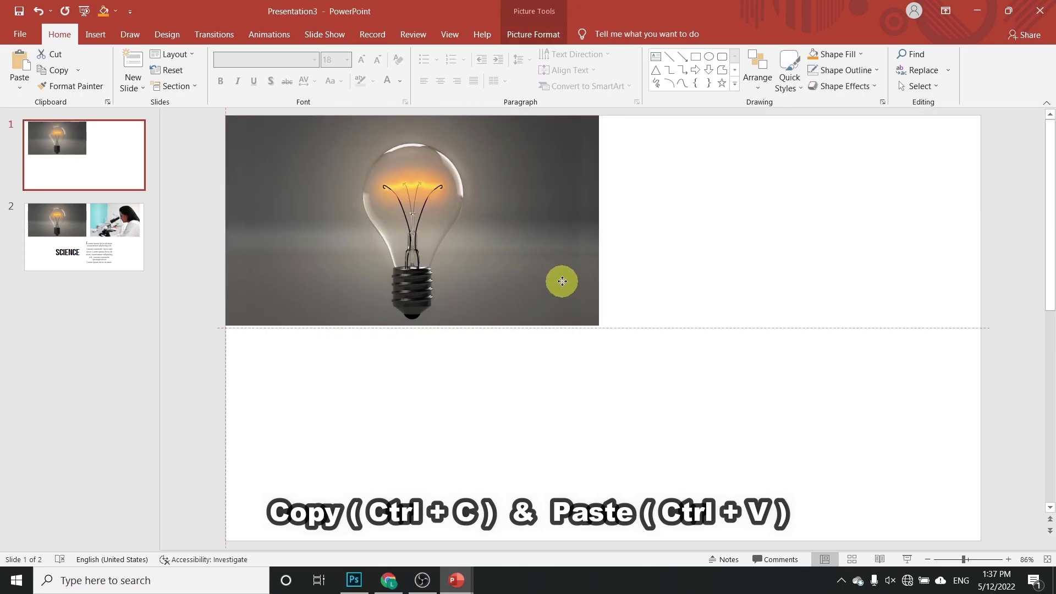
pyautogui.moveTo(600, 328); pyautogui.dragTo(980, 541)
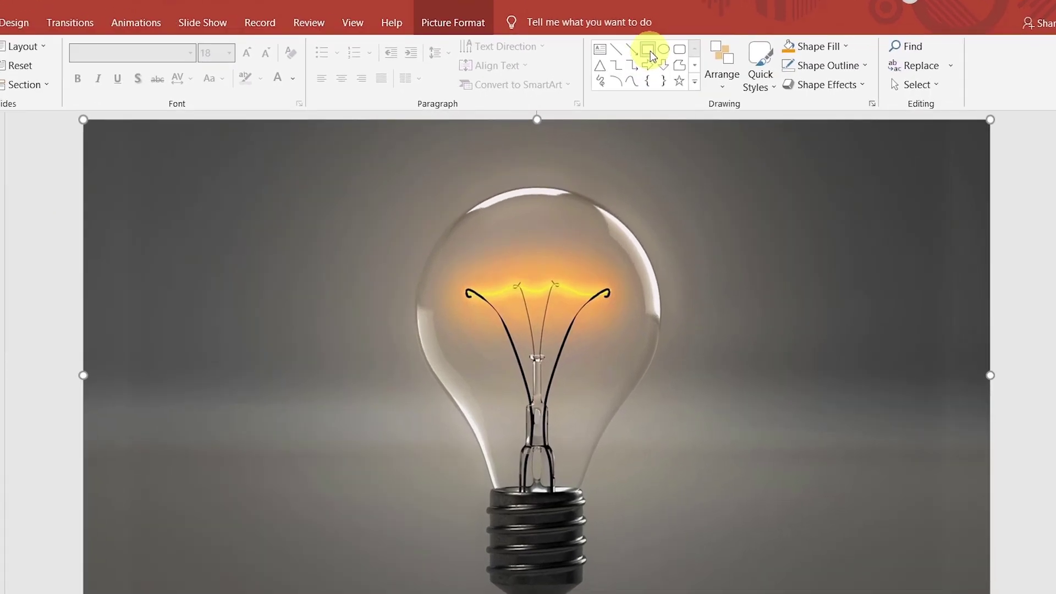
# - Draw a rectangle over the left part of the photo and enter Edit Points mode
pyautogui.click(649, 51)
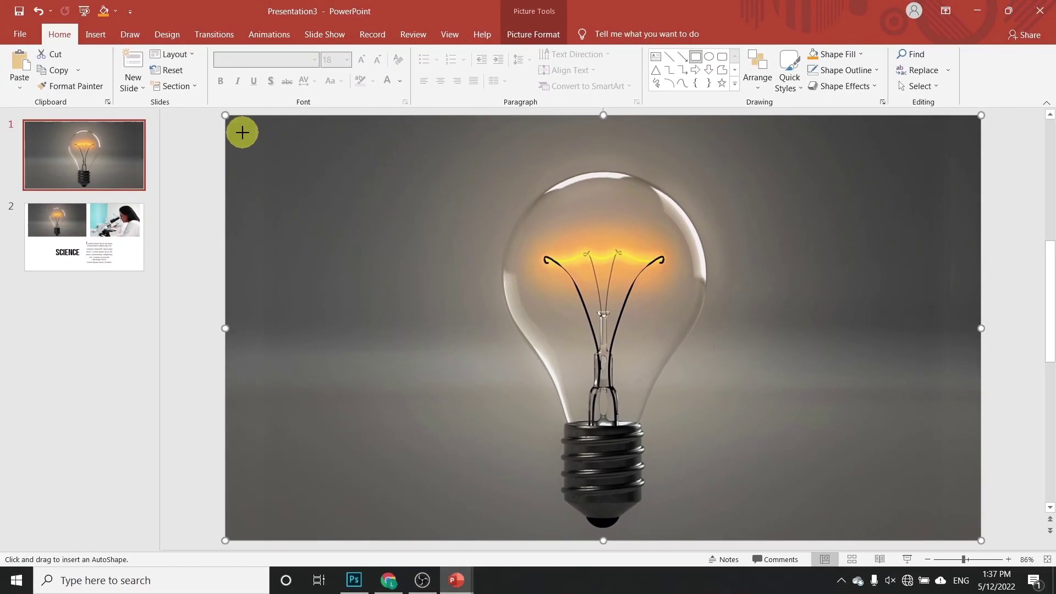
pyautogui.moveTo(242, 132); pyautogui.dragTo(548, 524)
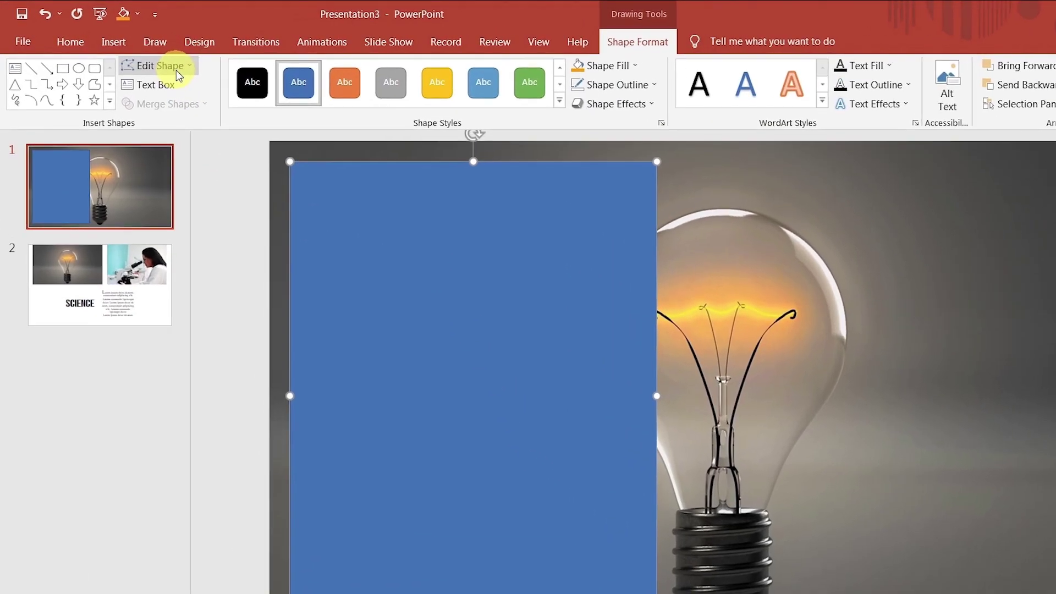
pyautogui.click(147, 58)
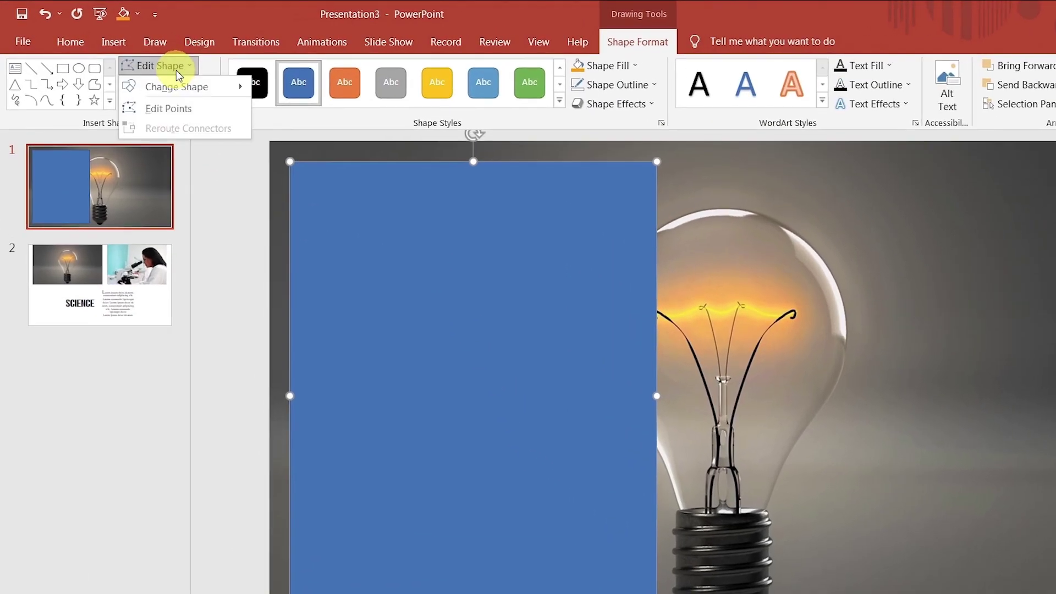
pyautogui.click(173, 114)
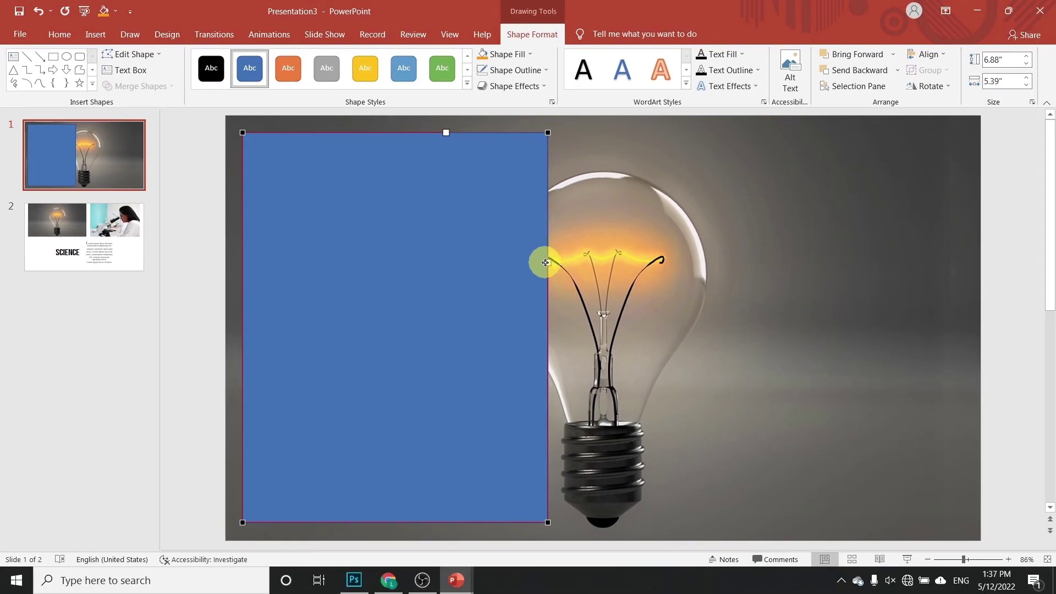
# - Bend the rectangle's right edge into an S-curve around the bulb, then widen it slightly
pyautogui.moveTo(545, 263)
pyautogui.mouseDown()
pyautogui.moveTo(548, 315)
pyautogui.moveTo(392, 305)
pyautogui.mouseUp()
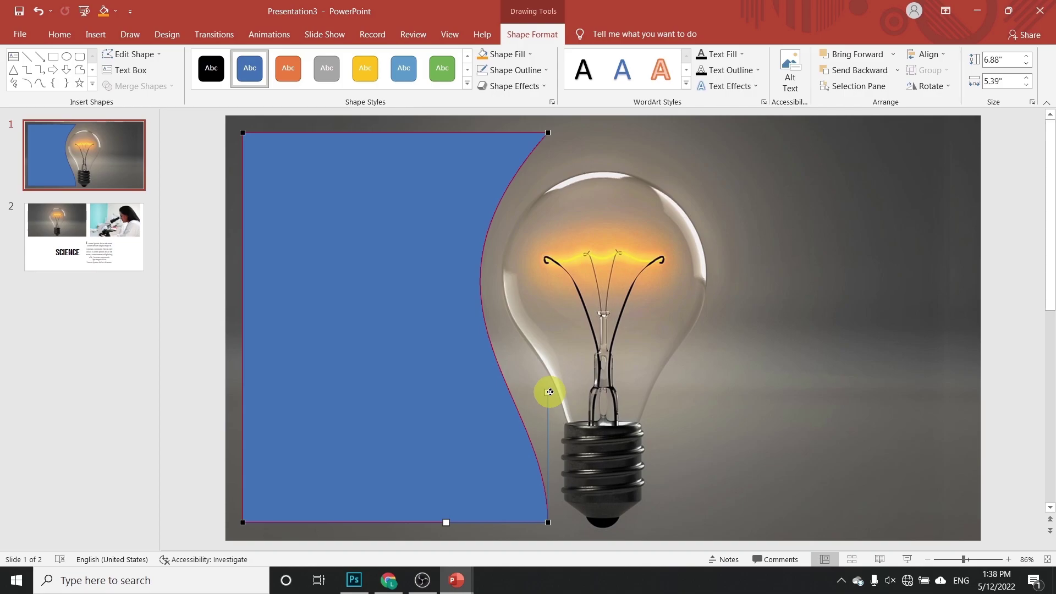
pyautogui.moveTo(550, 392)
pyautogui.mouseDown()
pyautogui.moveTo(550, 309)
pyautogui.moveTo(548, 319)
pyautogui.mouseUp()
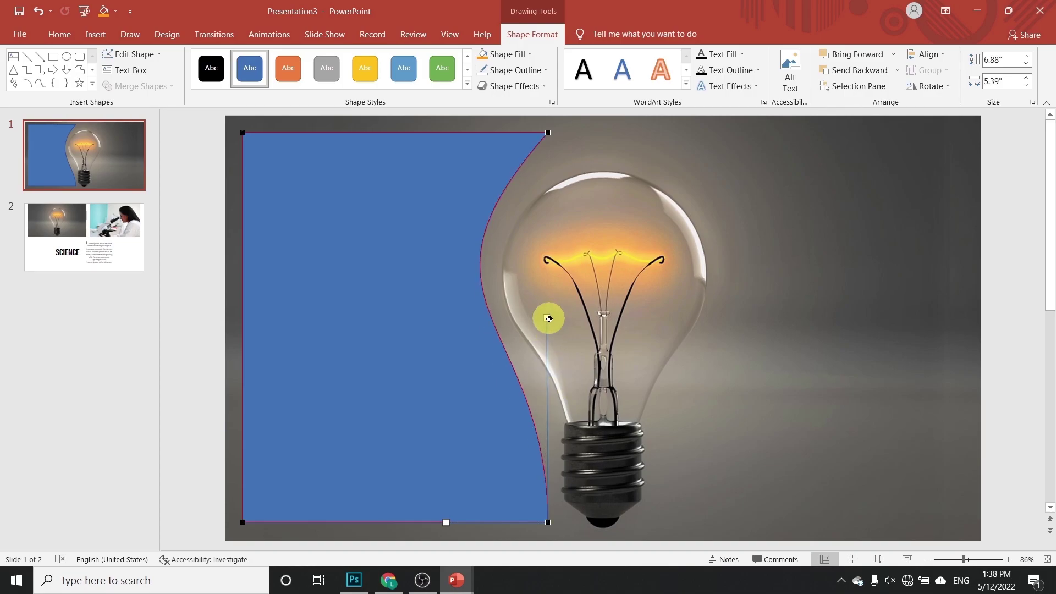
pyautogui.click(548, 133)
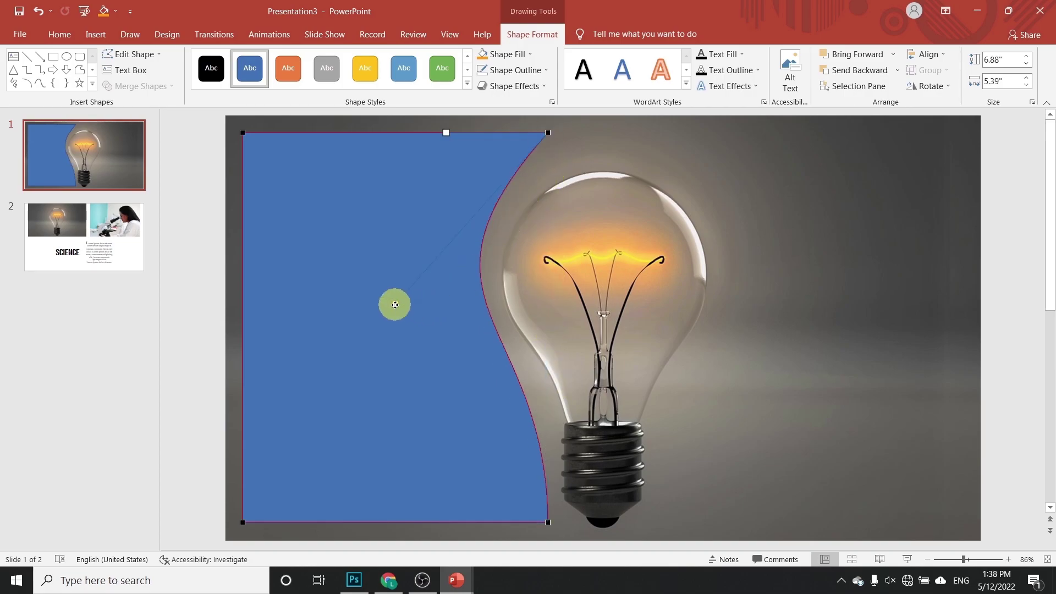
pyautogui.moveTo(396, 304); pyautogui.dragTo(381, 320)
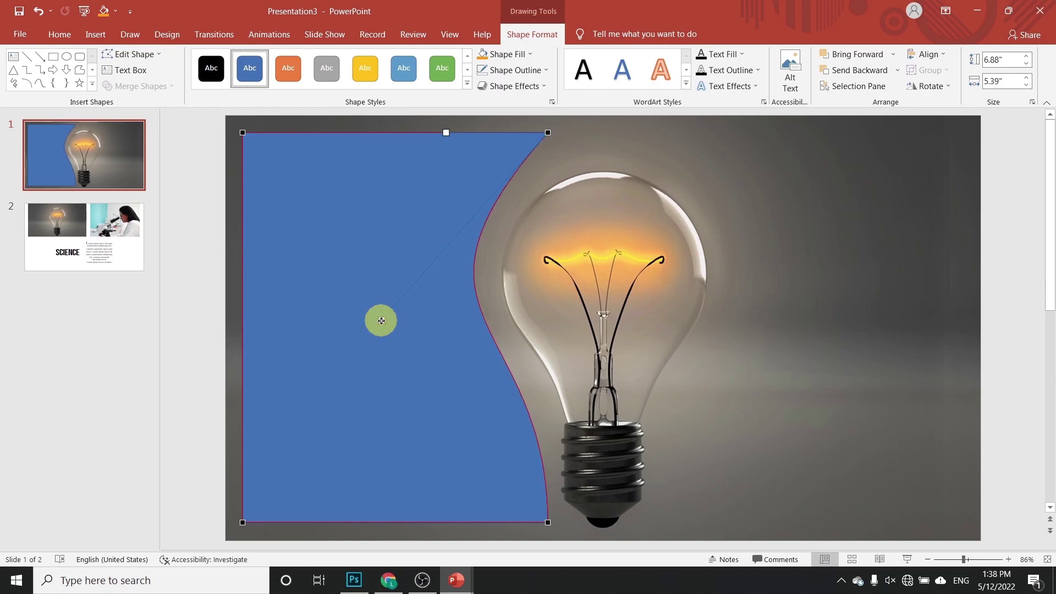
pyautogui.moveTo(548, 132); pyautogui.dragTo(556, 133)
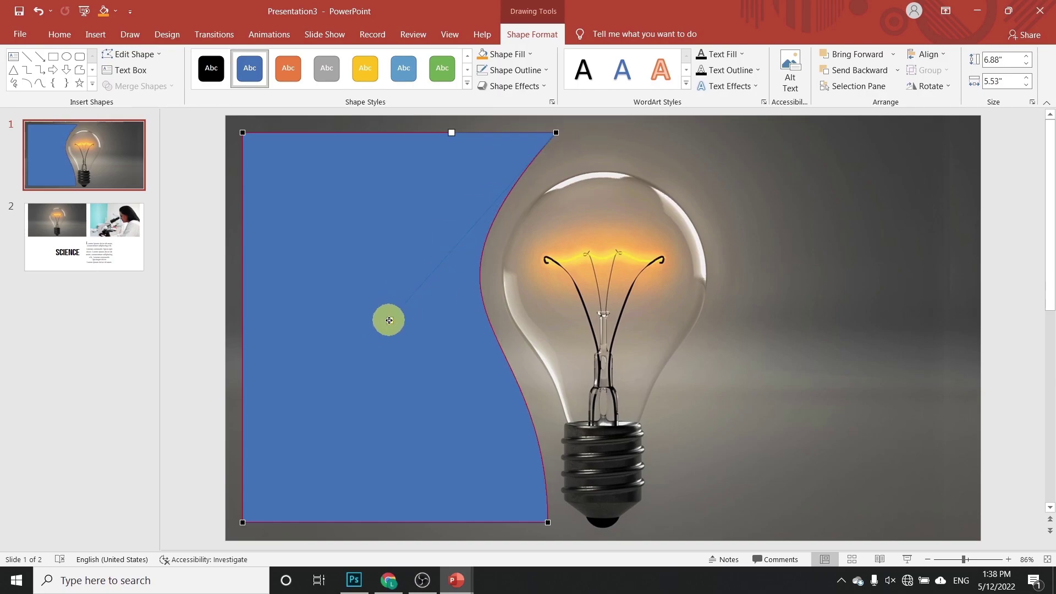
pyautogui.moveTo(389, 320)
pyautogui.mouseDown()
pyautogui.moveTo(376, 312)
pyautogui.moveTo(379, 327)
pyautogui.mouseUp()
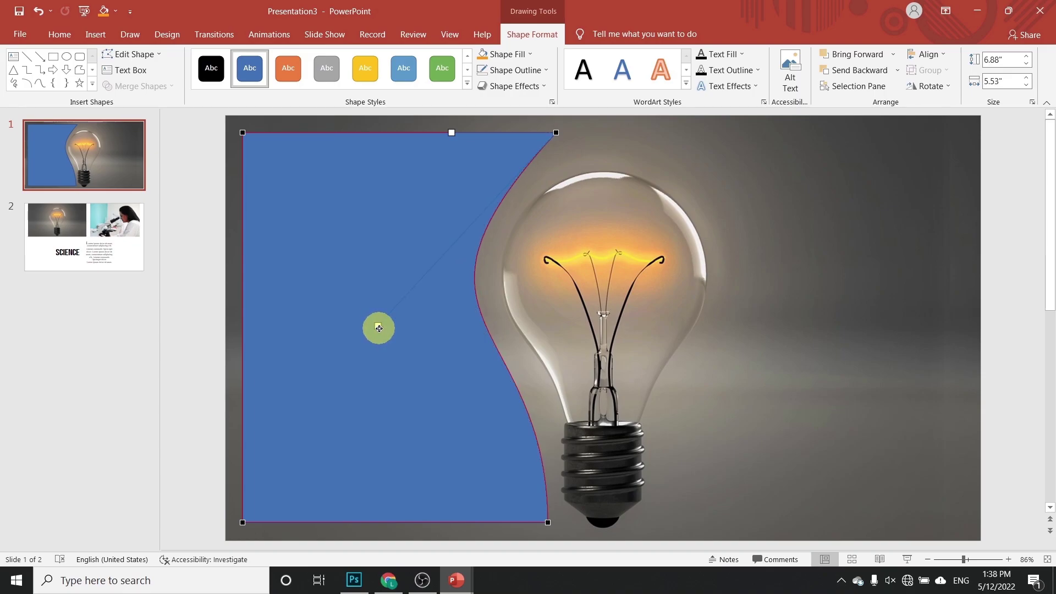
pyautogui.click(737, 283)
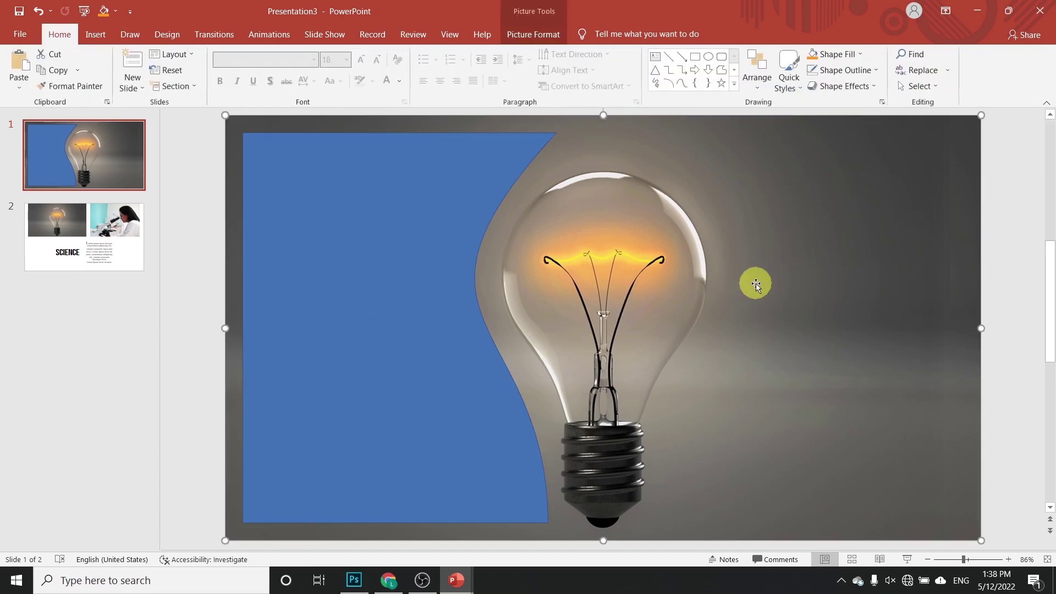
pyautogui.click(391, 312)
pyautogui.moveTo(557, 329); pyautogui.dragTo(564, 329)
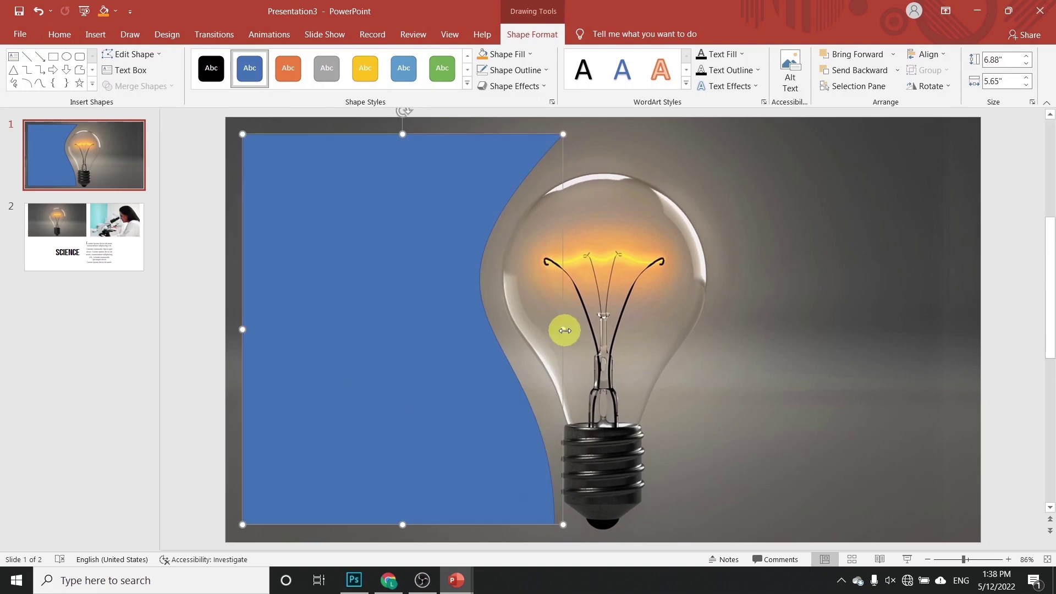
pyautogui.keyDown('shift'); pyautogui.click(487, 330); pyautogui.keyUp('shift')
# - Duplicate slide 1 with Ctrl+D
pyautogui.click(113, 197)
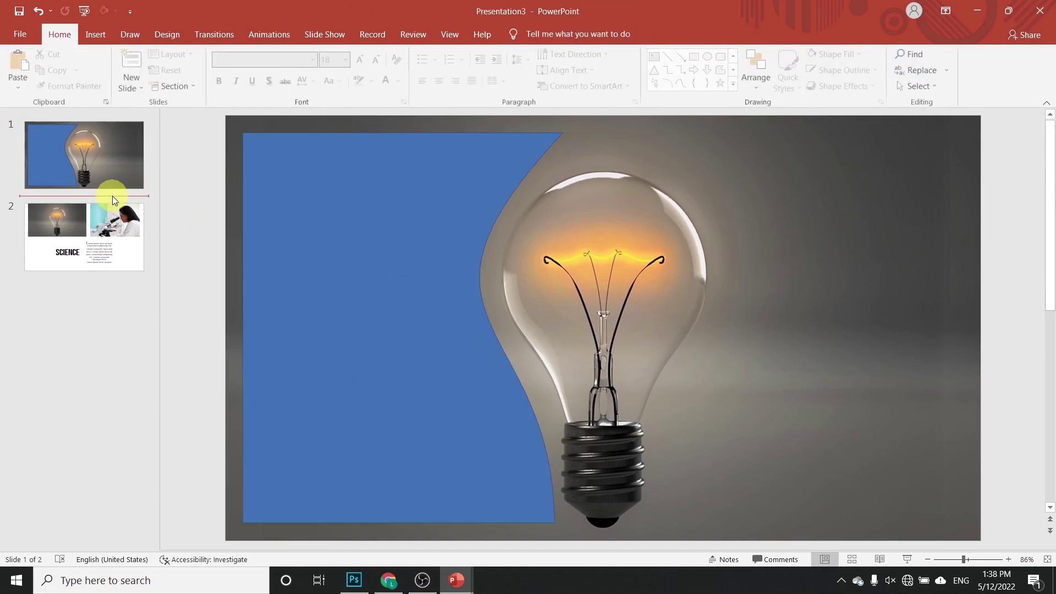
pyautogui.click(119, 176)
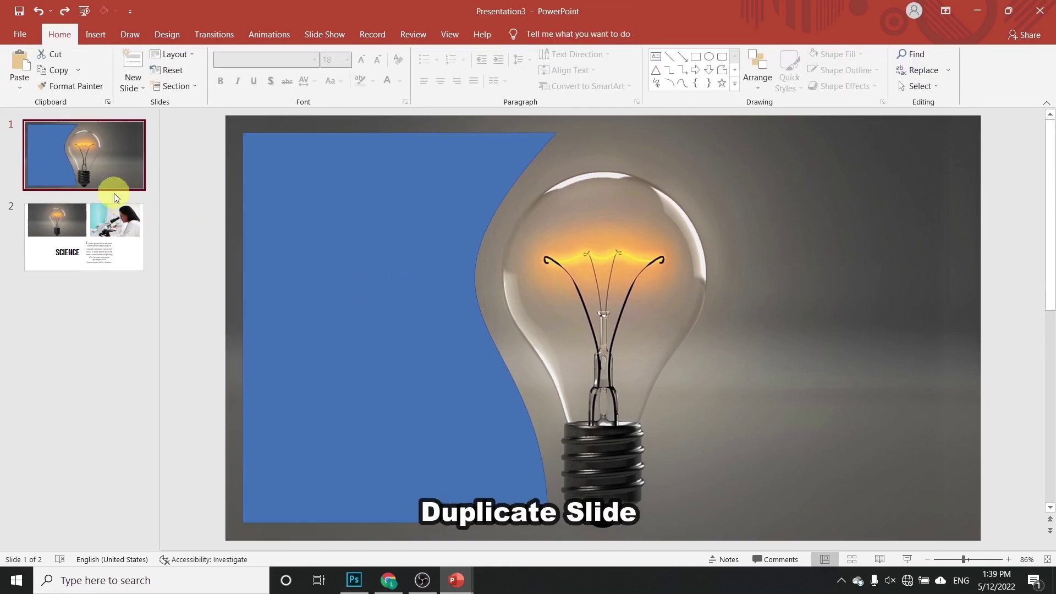
pyautogui.hotkey('ctrl', 'd')
pyautogui.click(101, 166)
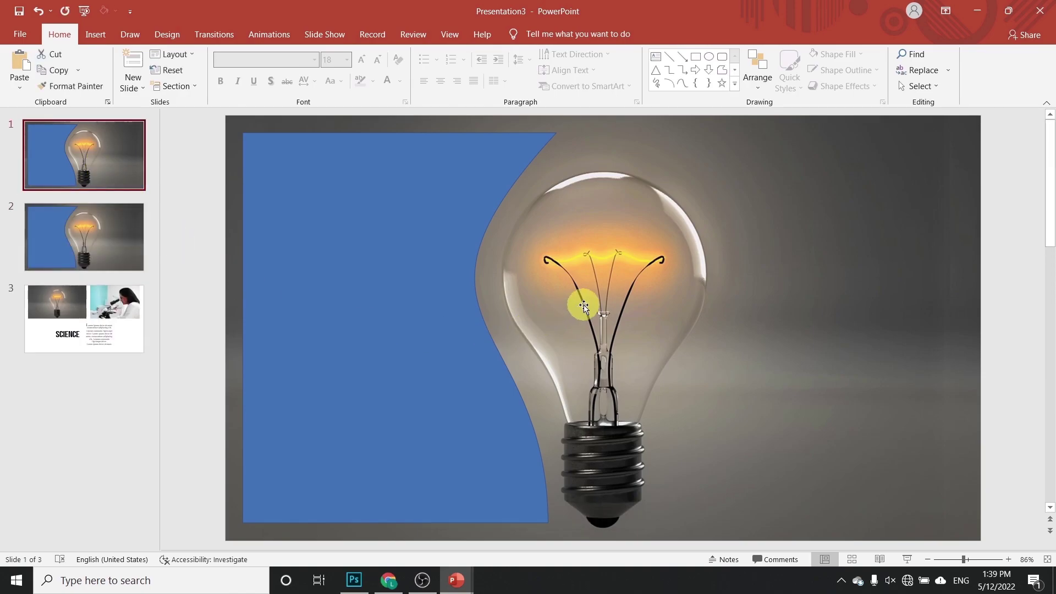
# - Flip the curved blue shape horizontally and move it to the right side of the bulb
pyautogui.click(399, 294)
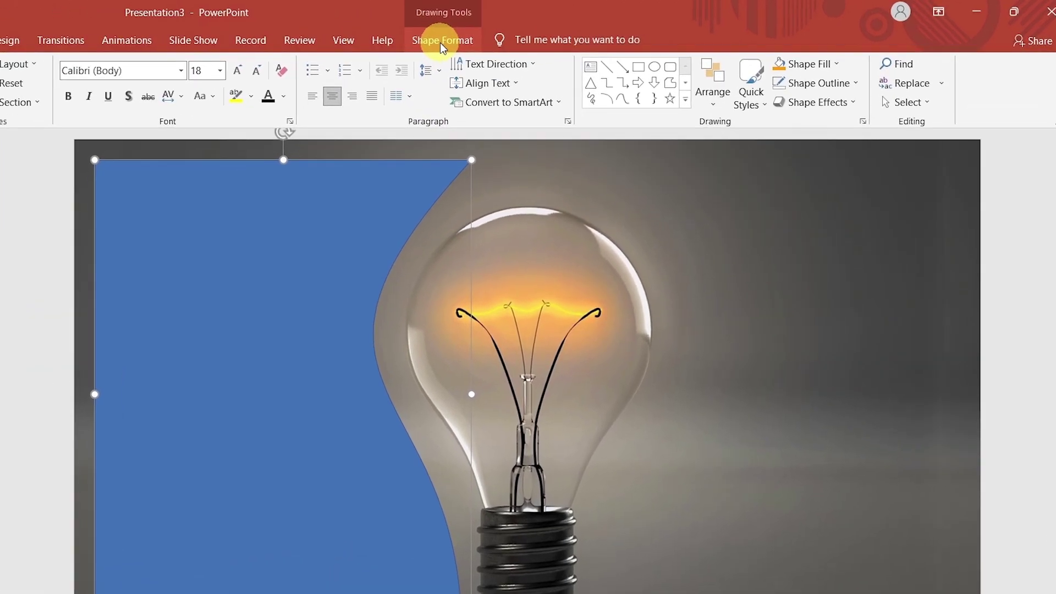
pyautogui.click(531, 38)
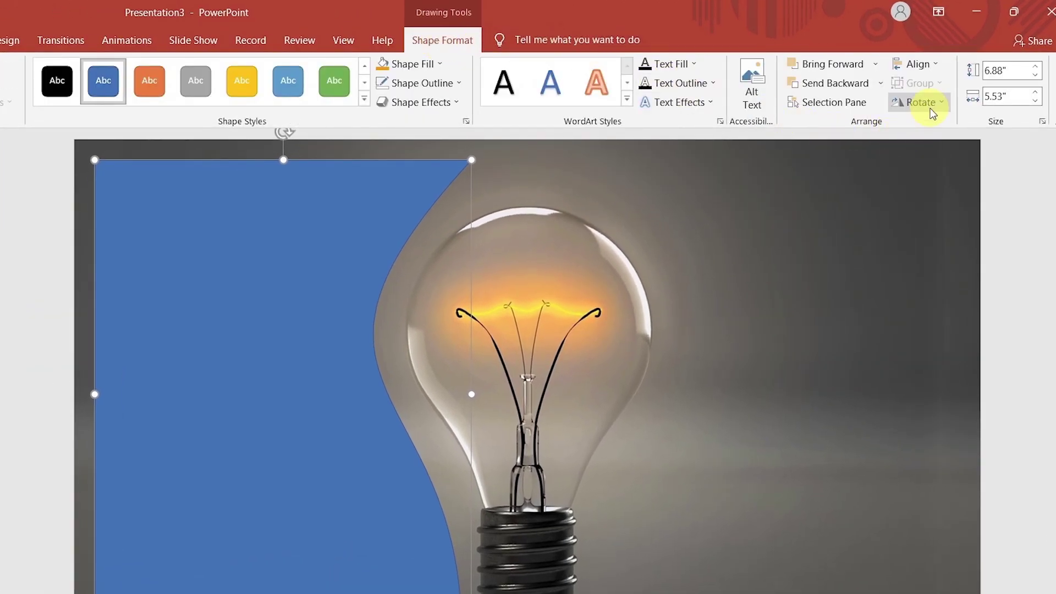
pyautogui.click(924, 102)
pyautogui.click(935, 177)
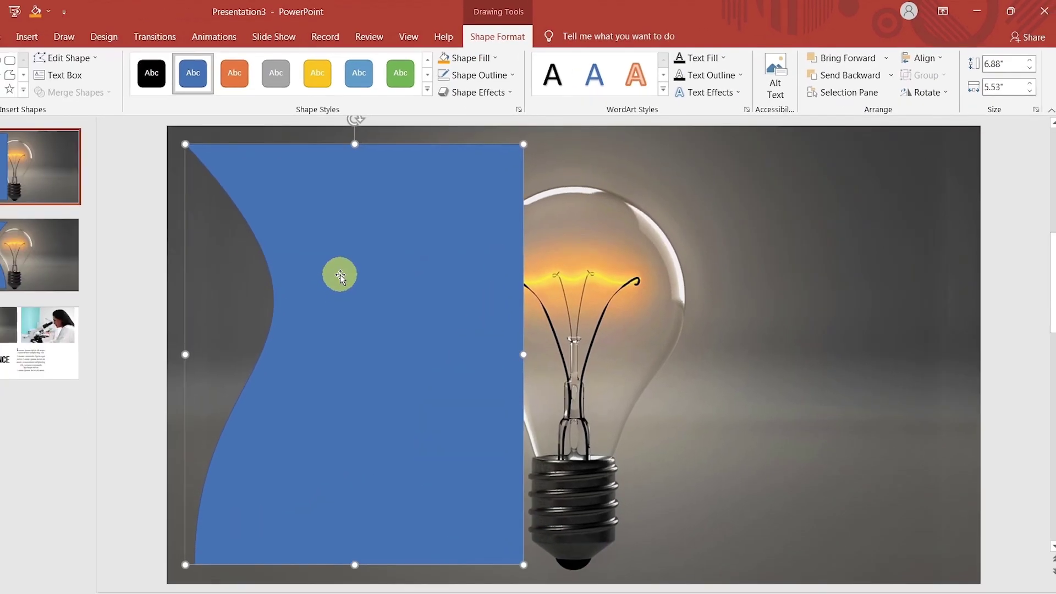
pyautogui.moveTo(341, 275); pyautogui.dragTo(790, 261)
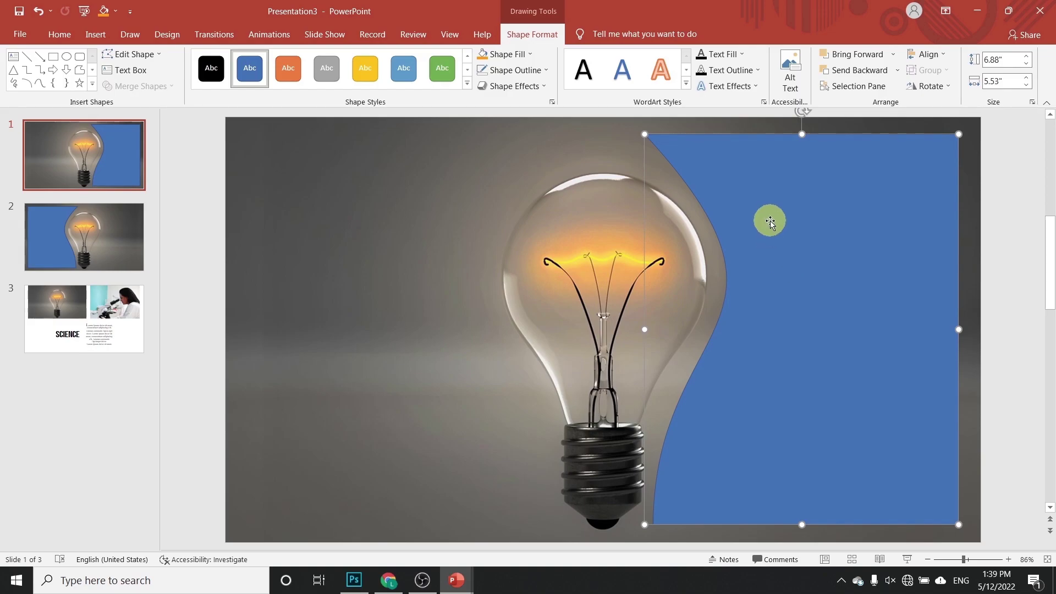
# - Set the blue panel's fill transparency to 48% in the Format Shape pane
pyautogui.rightClick(770, 221)
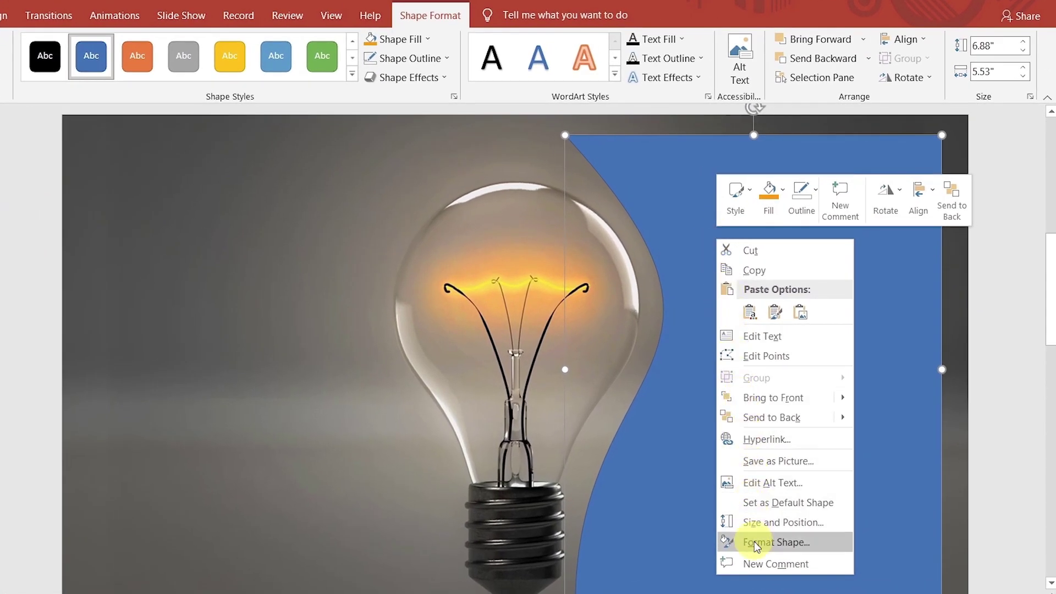
pyautogui.click(754, 541)
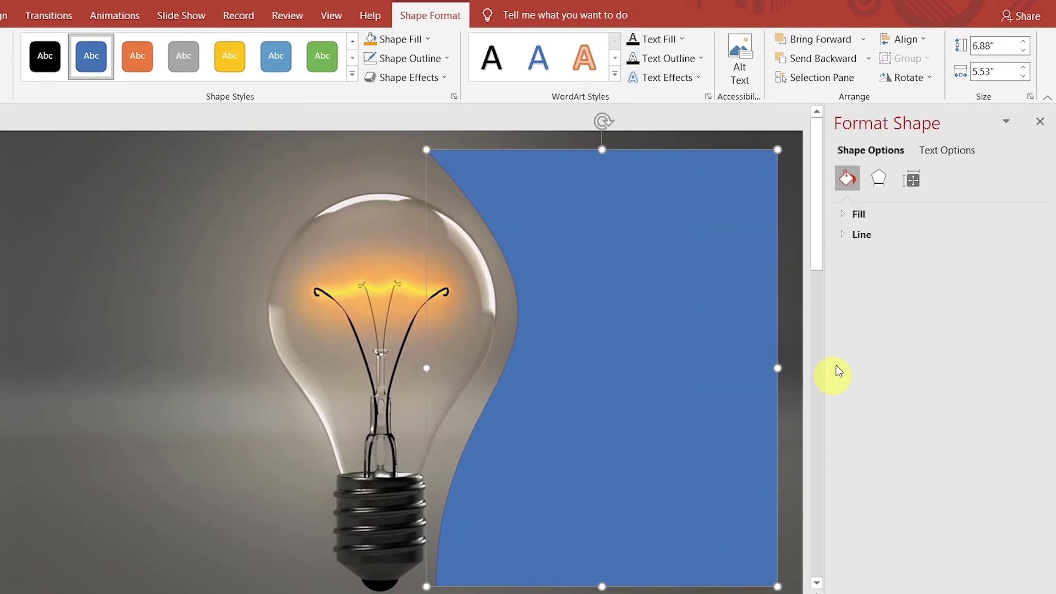
pyautogui.click(858, 214)
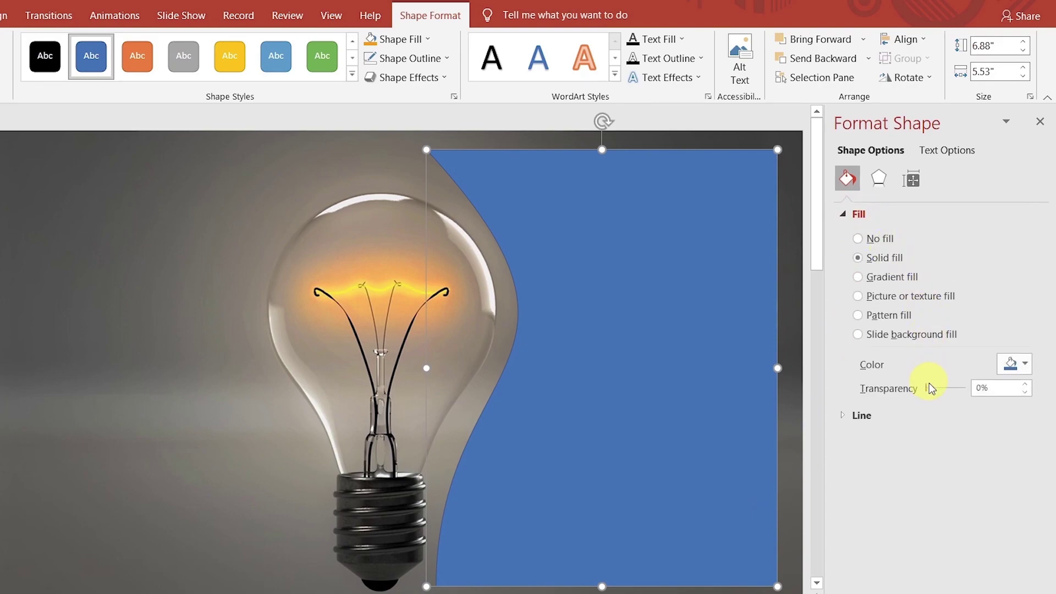
pyautogui.moveTo(926, 391); pyautogui.dragTo(945, 391)
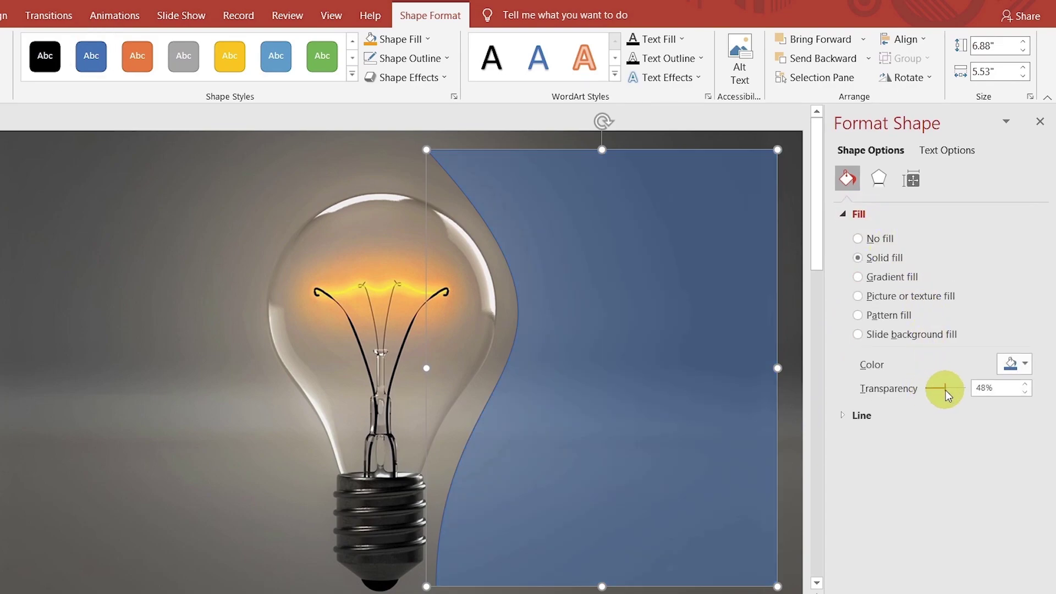
pyautogui.click(1039, 123)
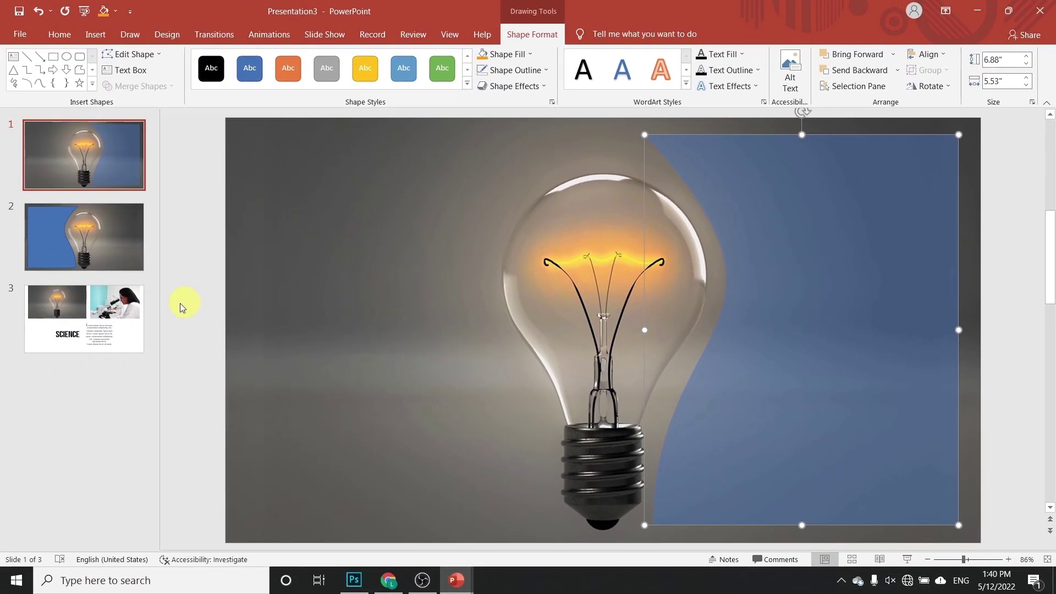
pyautogui.click(116, 306)
# - Paste the microscope photo from slide 3 onto slide 1's upper right
pyautogui.click(840, 297)
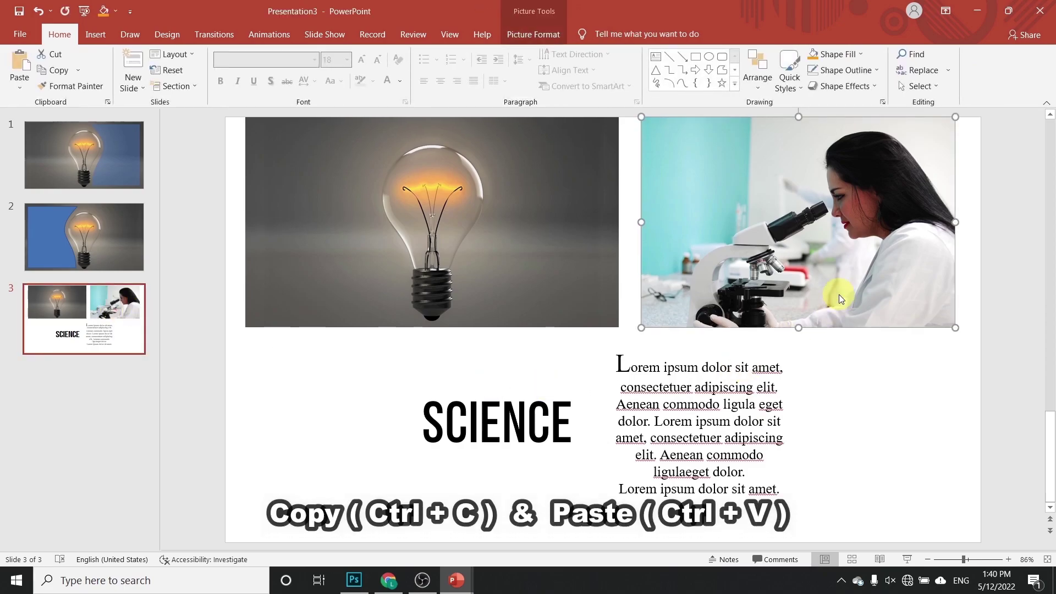
pyautogui.click(112, 160)
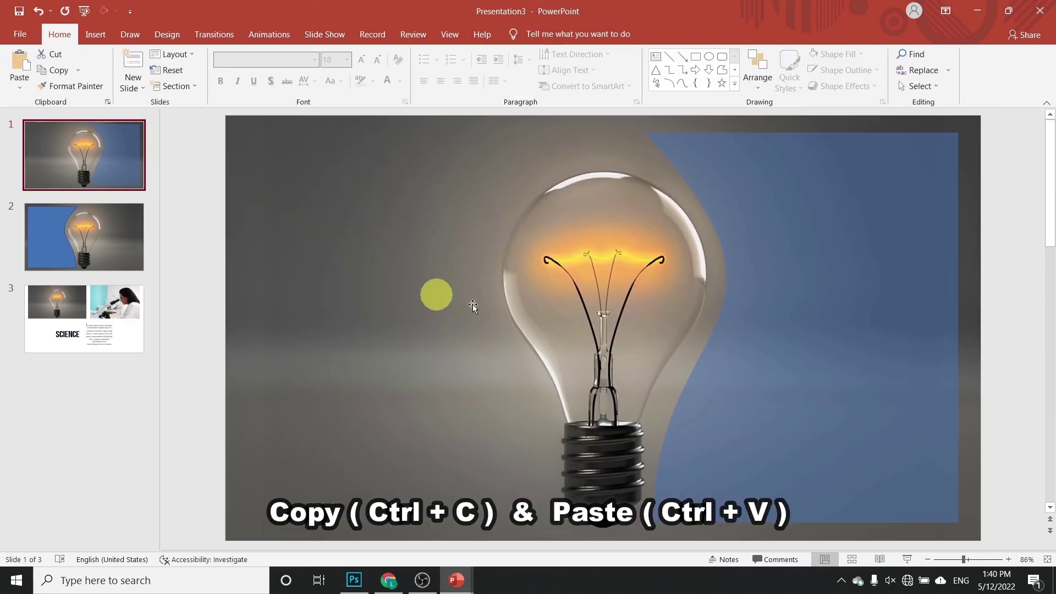
pyautogui.hotkey('ctrl', 'v')
pyautogui.moveTo(757, 262); pyautogui.dragTo(740, 266)
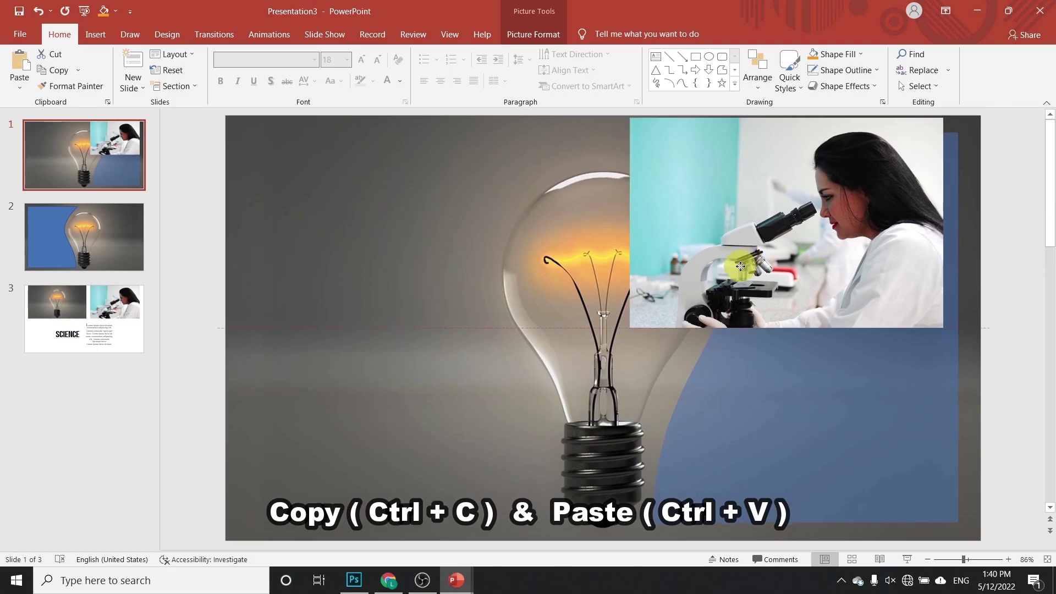
# - Bring the translucent blue panel in front of the microscope photo
pyautogui.click(772, 391)
pyautogui.rightClick(773, 389)
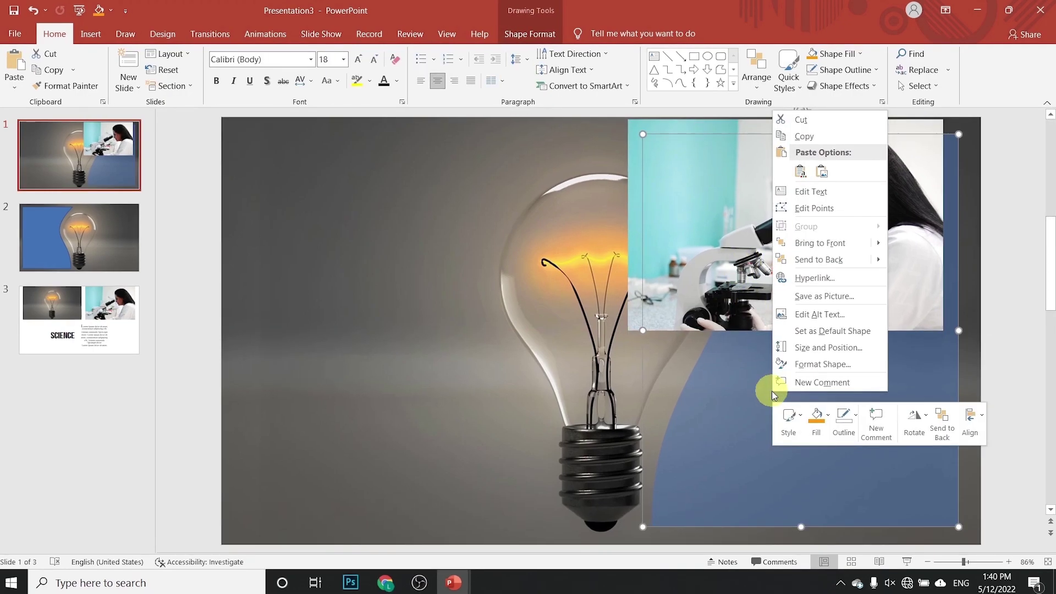
pyautogui.moveTo(792, 265)
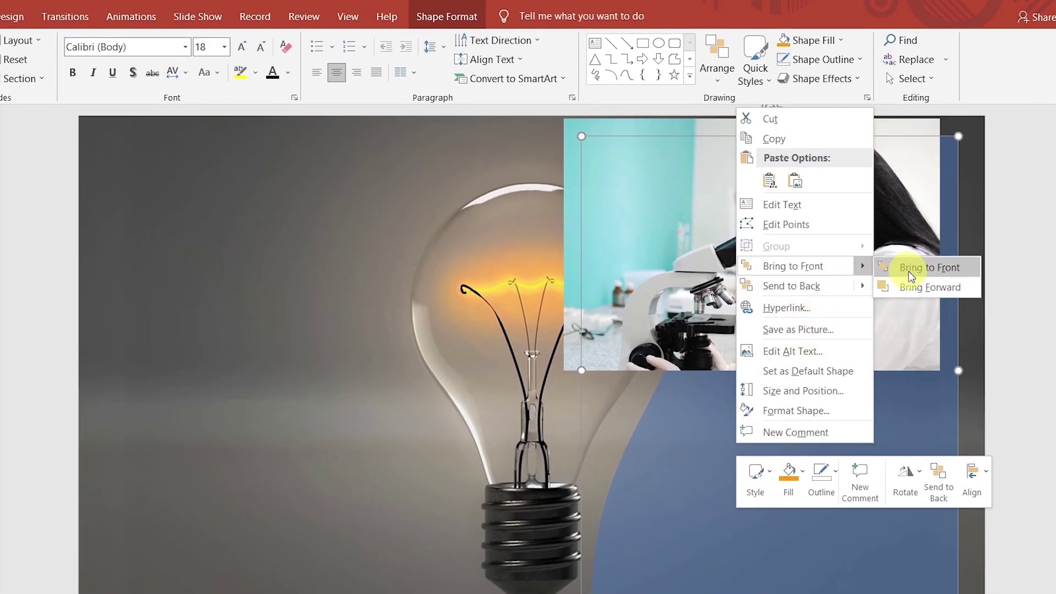
pyautogui.click(924, 269)
pyautogui.click(589, 146)
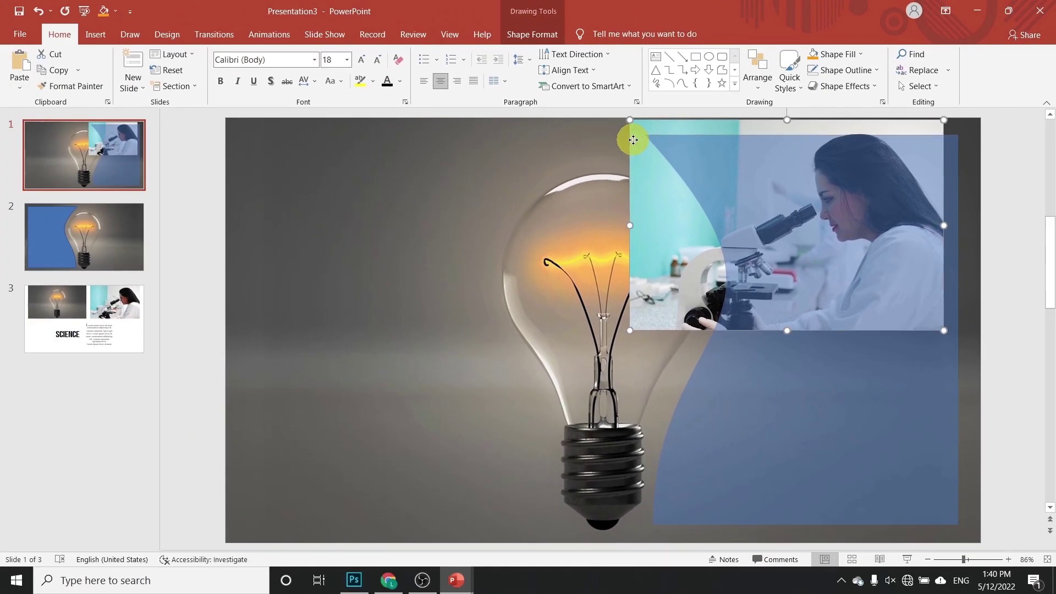
# - Enlarge the microscope photo and position it over the right-hand curved panel
pyautogui.moveTo(655, 206); pyautogui.dragTo(648, 221)
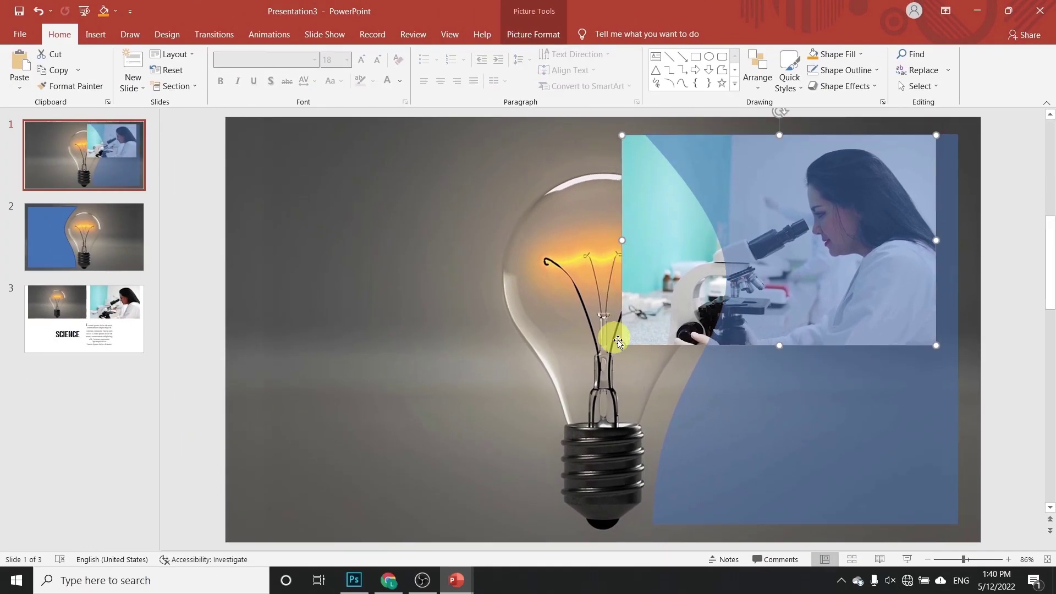
pyautogui.moveTo(624, 342); pyautogui.dragTo(351, 487)
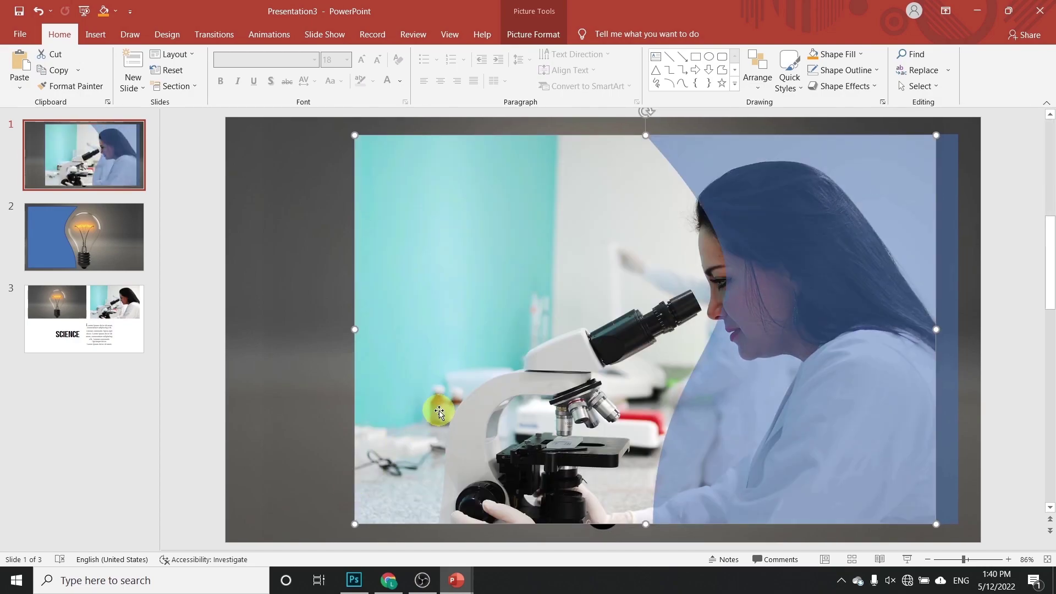
pyautogui.moveTo(439, 412); pyautogui.dragTo(624, 408)
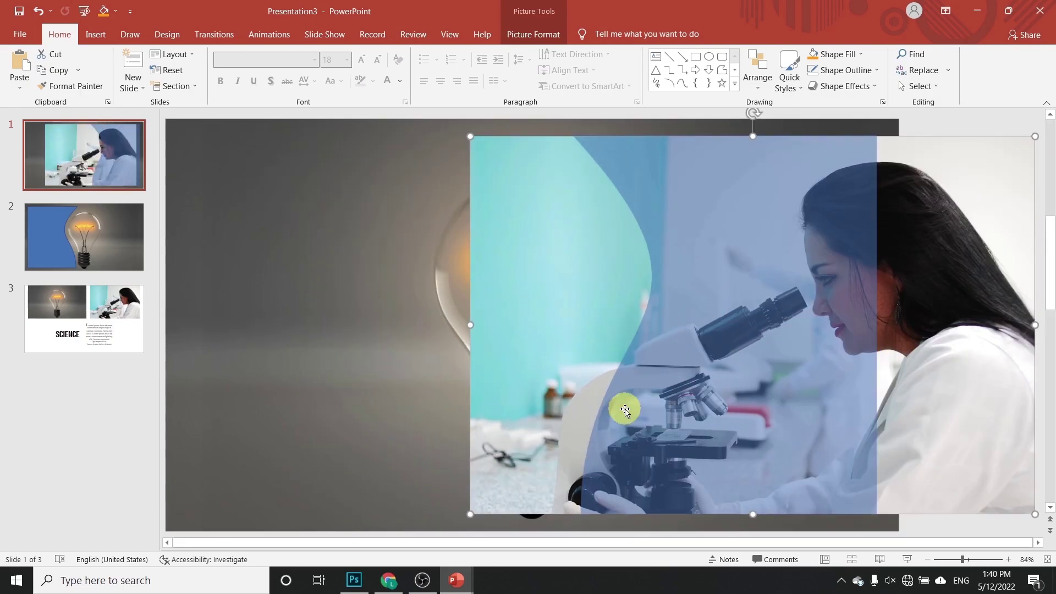
# - Intersect the photo with the curved panel so it takes the panel's shape
pyautogui.keyDown('shift'); pyautogui.click(796, 255); pyautogui.keyUp('shift')
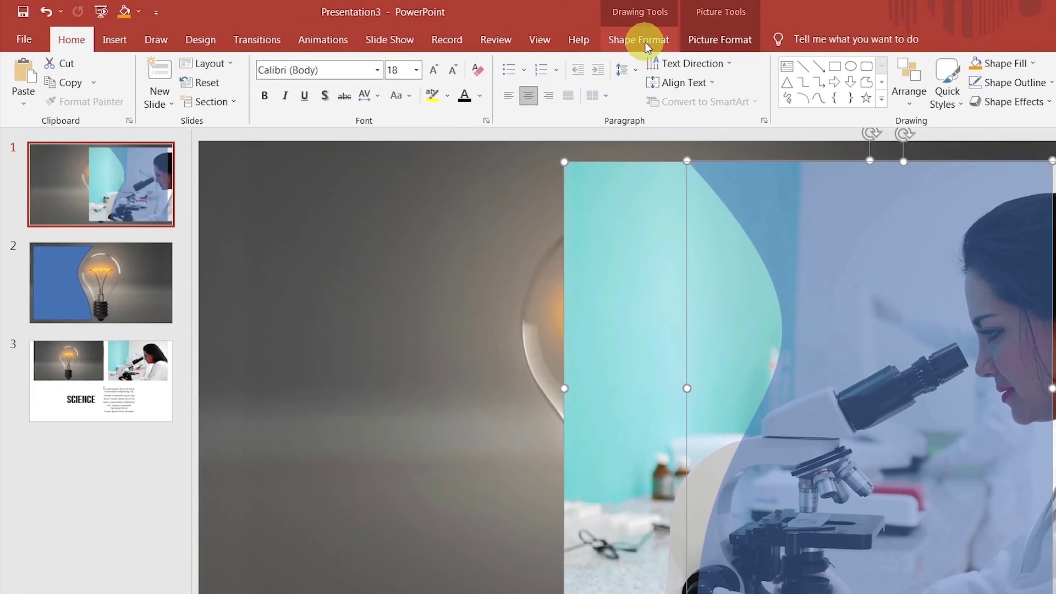
pyautogui.click(629, 41)
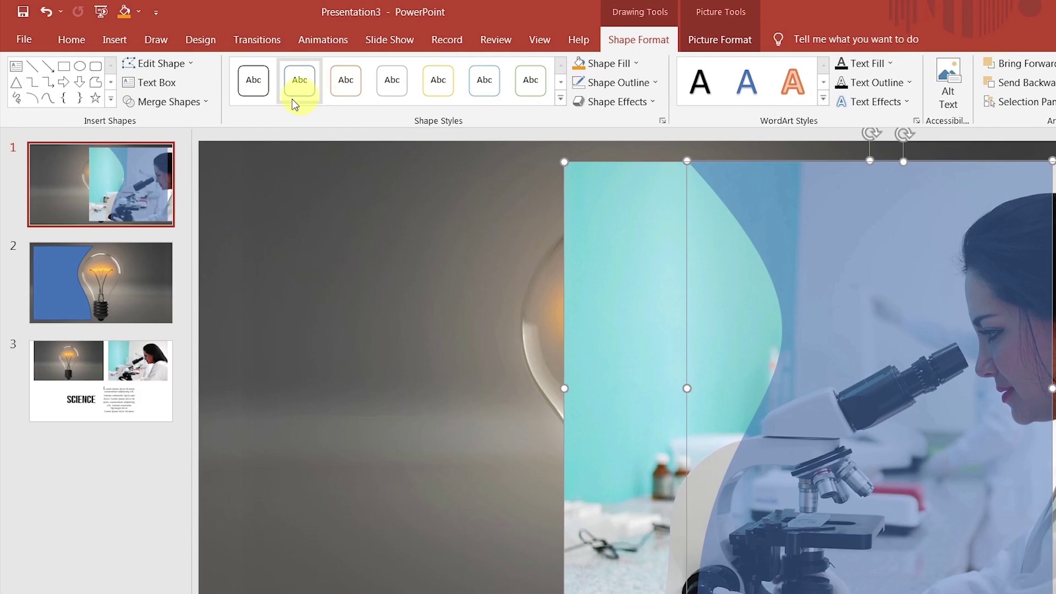
pyautogui.click(210, 104)
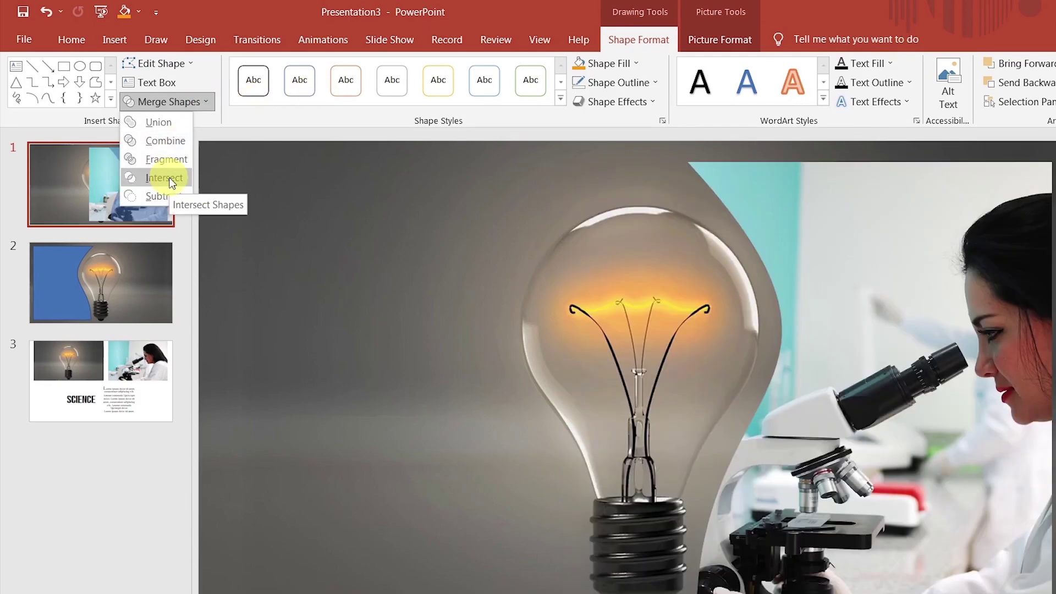
pyautogui.click(169, 177)
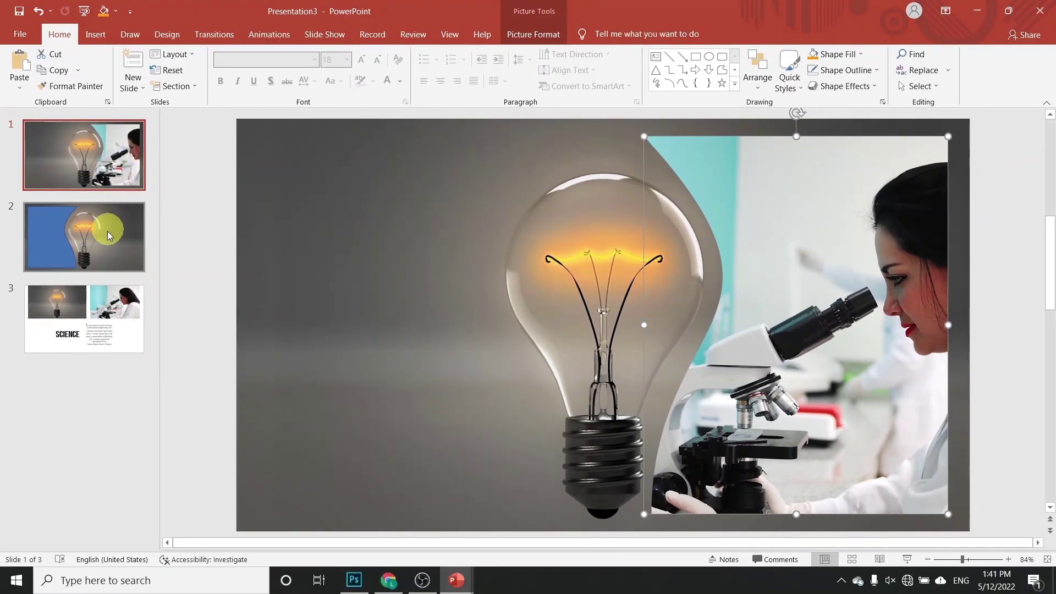
pyautogui.click(114, 235)
# - On slide 2, crop the lightbulb photo to the curved left panel using Merge Shapes > Intersect
pyautogui.click(710, 265)
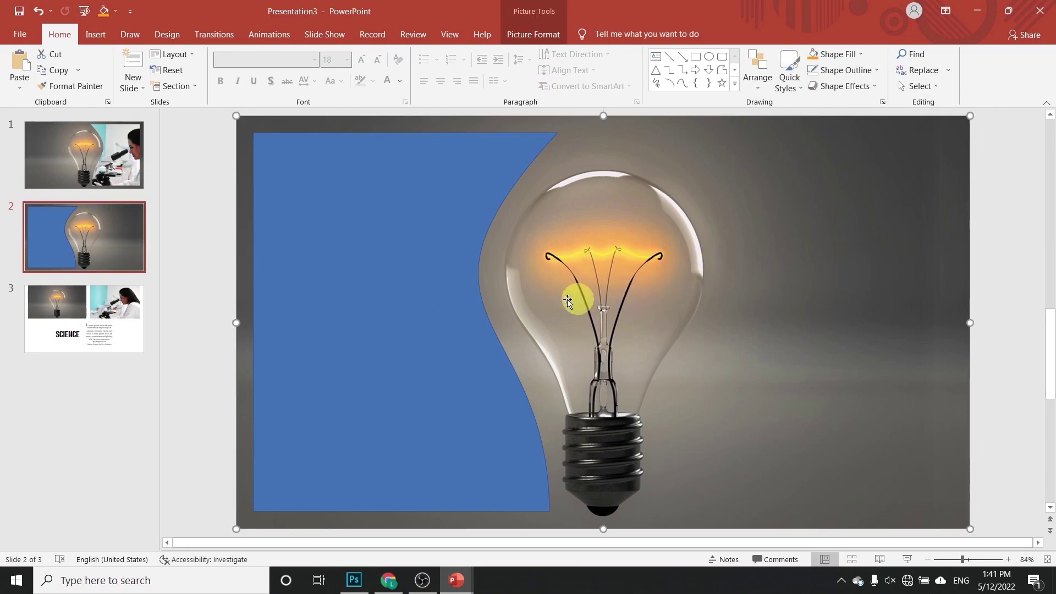
pyautogui.click(381, 246)
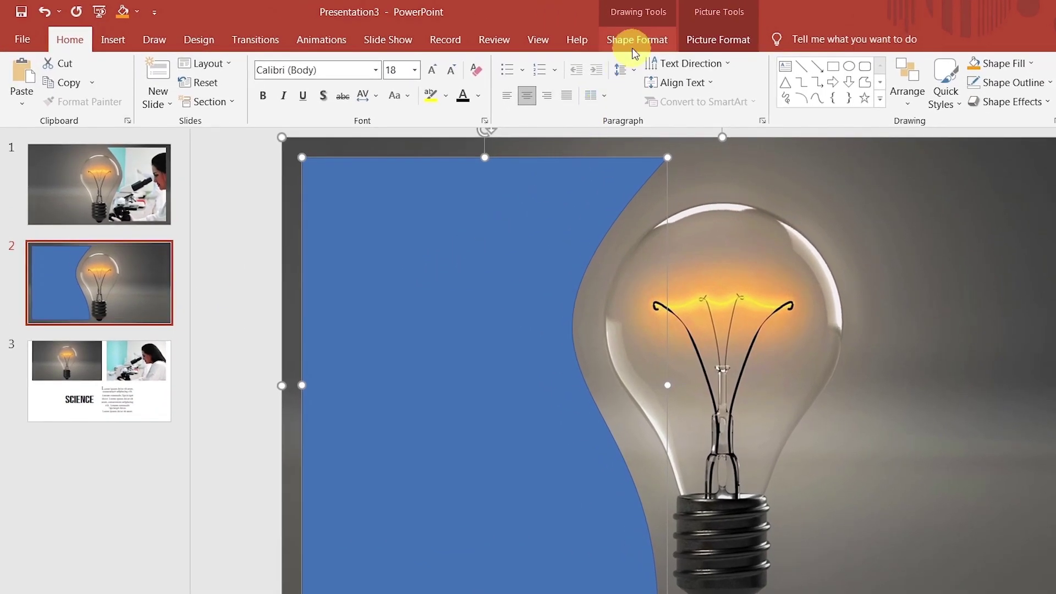
pyautogui.click(632, 46)
pyautogui.click(171, 103)
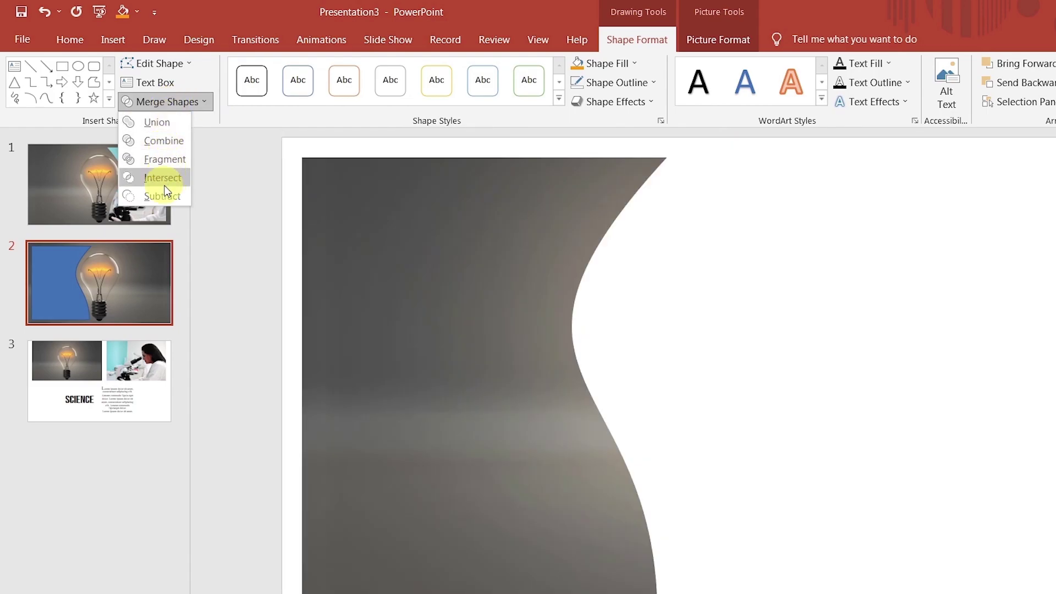
pyautogui.click(164, 184)
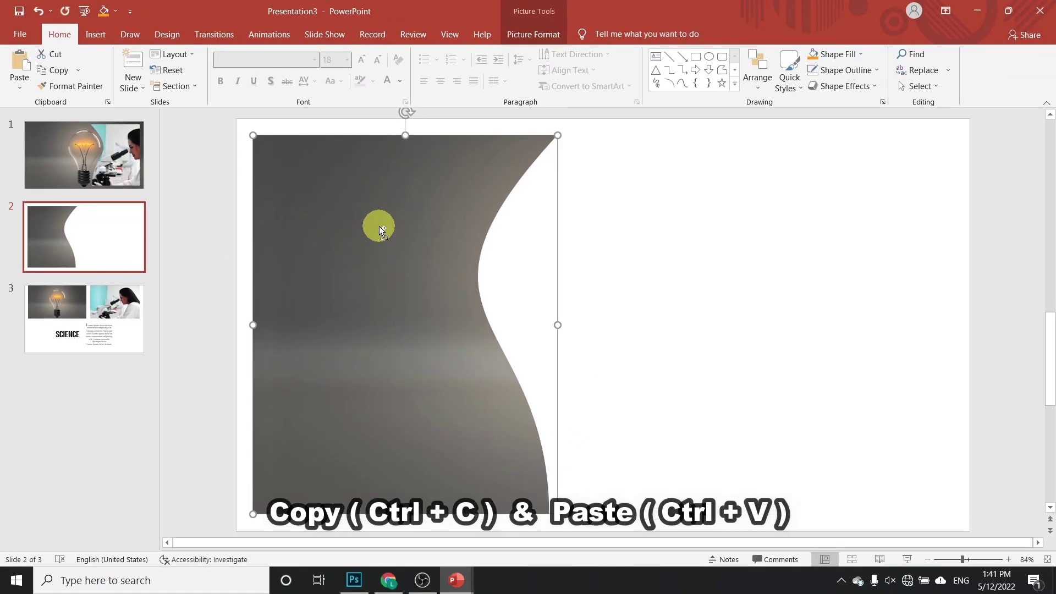
# - Place the curved bulb cutout on slide 1's left side
pyautogui.click(83, 151)
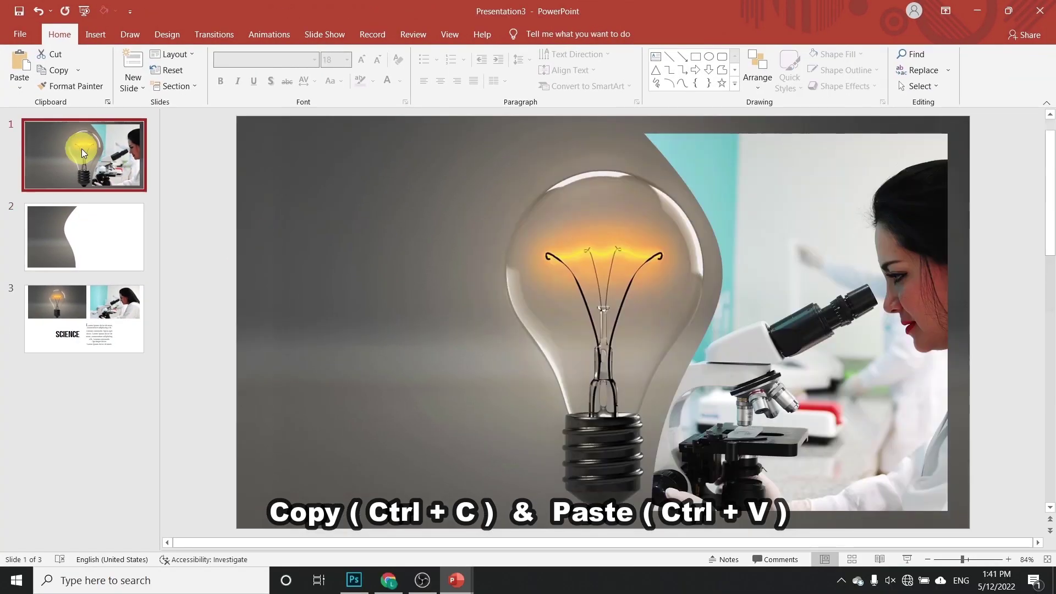
pyautogui.click(498, 236)
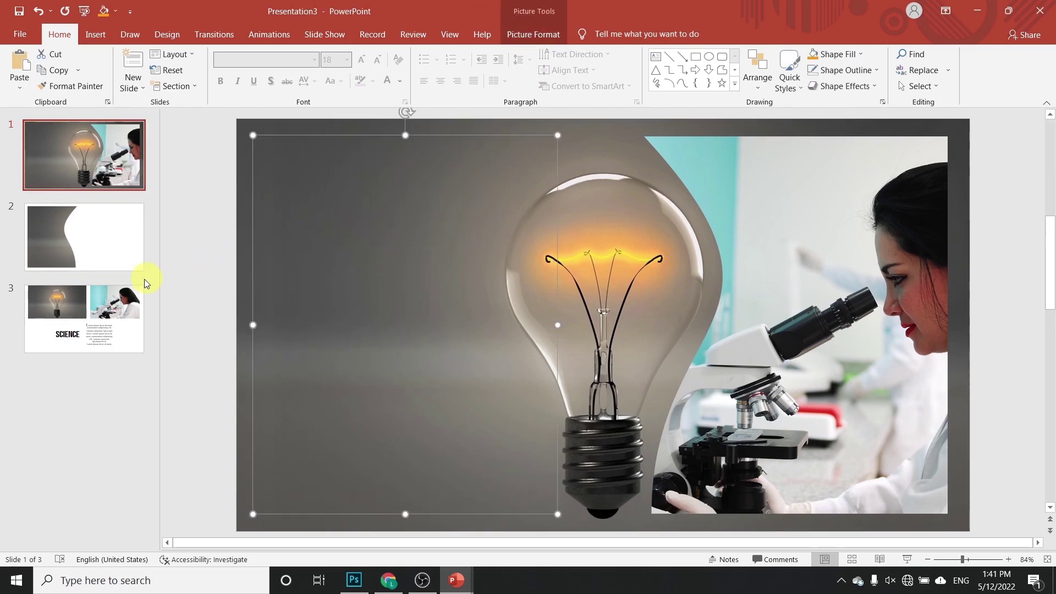
pyautogui.click(116, 316)
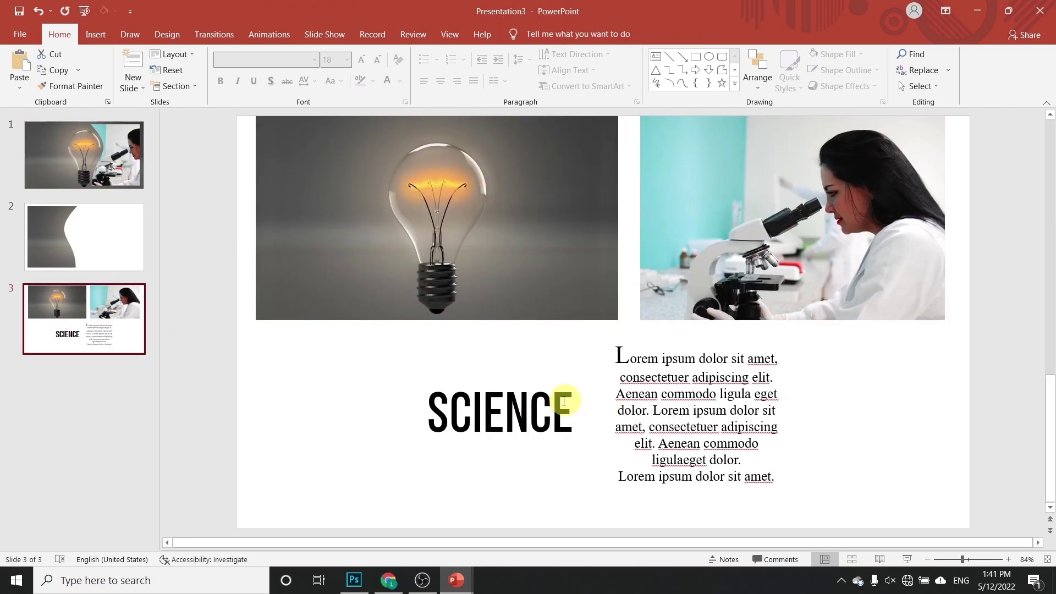
# - Copy the SCIENCE title and Lorem text box from slide 3 onto slide 1
pyautogui.click(564, 402)
pyautogui.keyDown('shift'); pyautogui.click(671, 384); pyautogui.keyUp('shift')
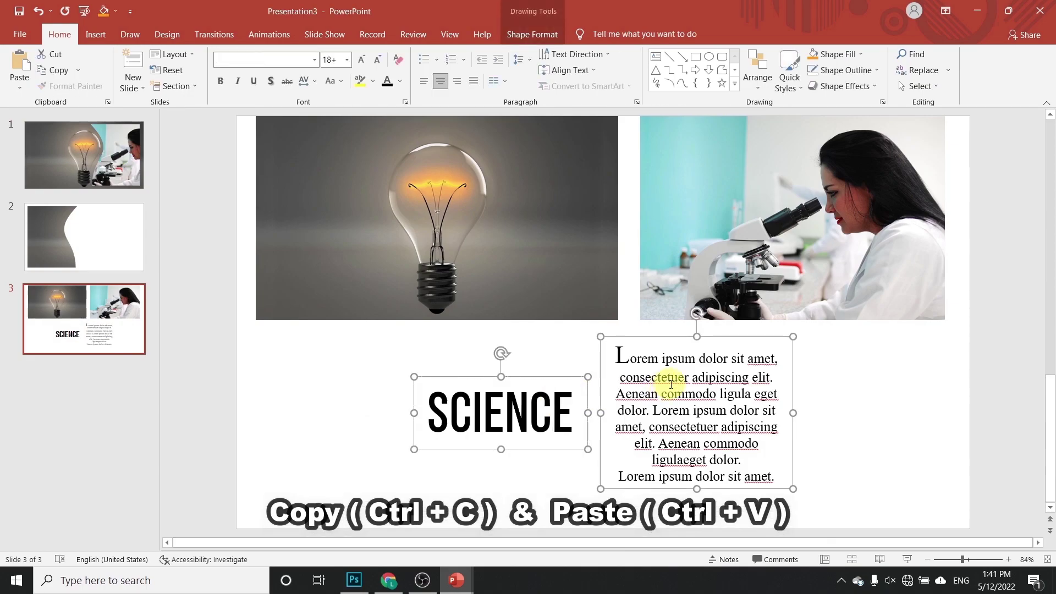
pyautogui.click(101, 170)
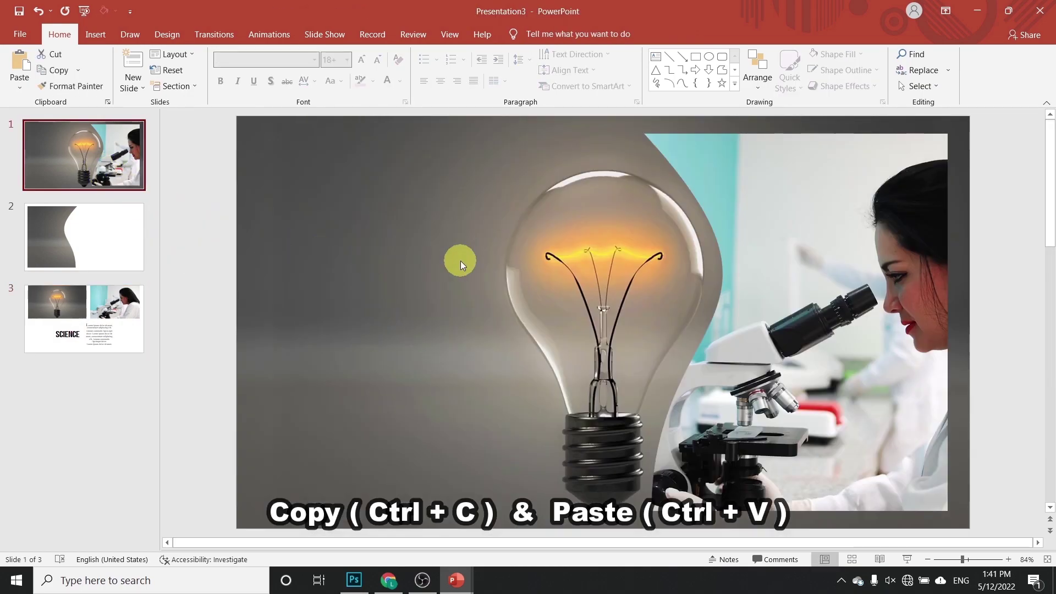
pyautogui.hotkey('ctrl', 'v')
pyautogui.click(213, 189)
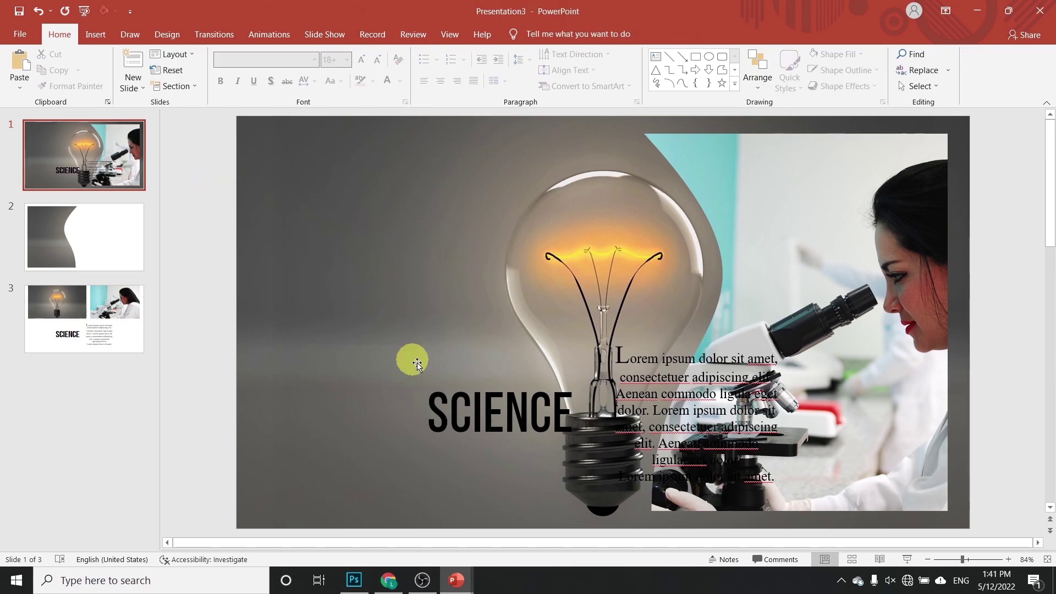
# - Move SCIENCE to the upper left with the Lorem paragraph beneath it
pyautogui.click(417, 363)
pyautogui.moveTo(541, 378); pyautogui.dragTo(418, 203)
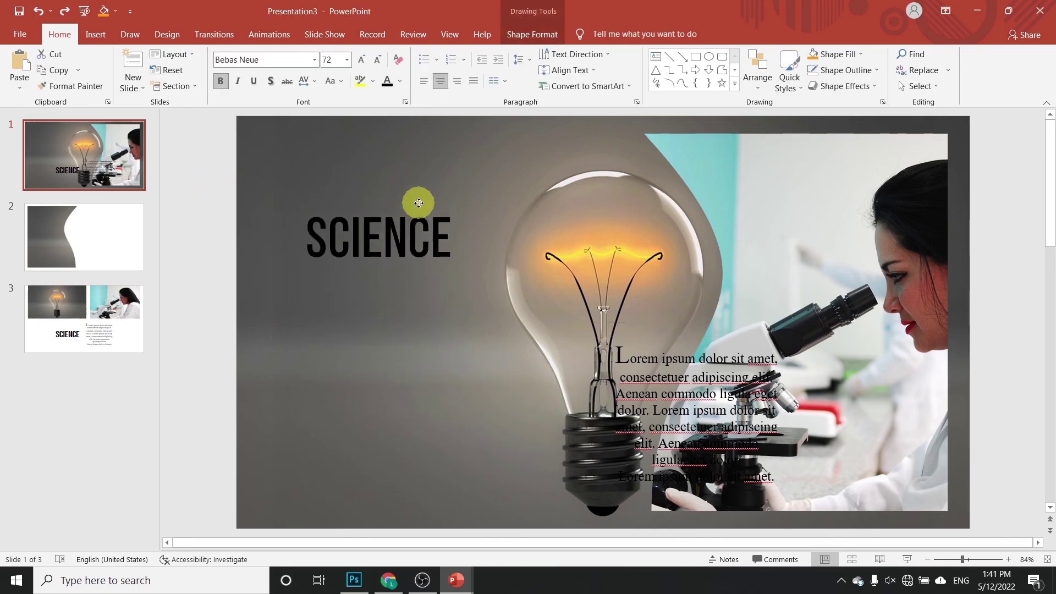
pyautogui.click(794, 429)
pyautogui.click(703, 363)
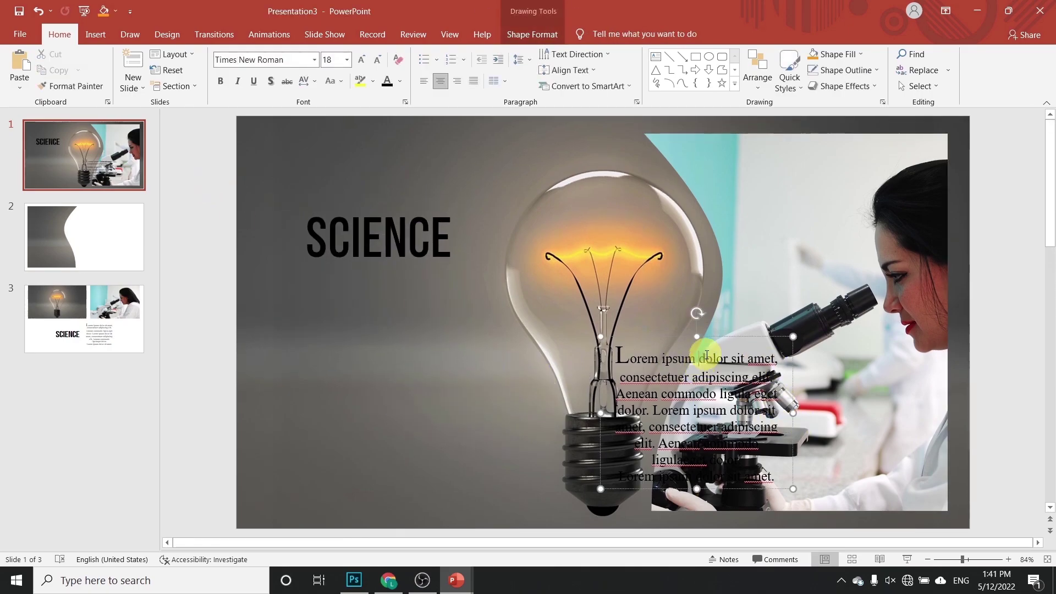
pyautogui.moveTo(728, 337); pyautogui.dragTo(408, 307)
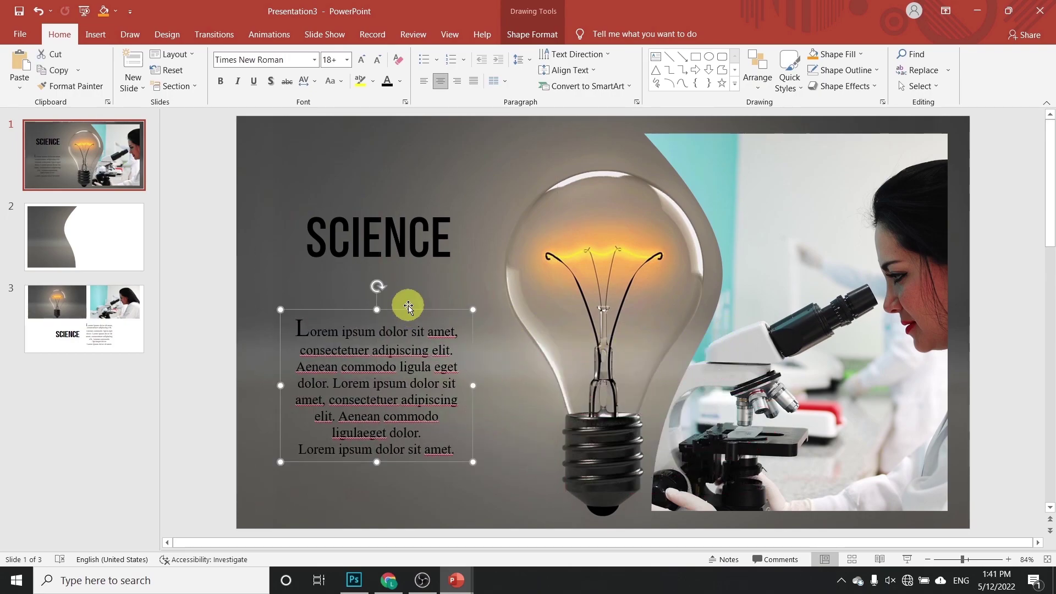
# - Make the SCIENCE title and Lorem body text white
pyautogui.keyDown('shift'); pyautogui.click(397, 245); pyautogui.keyUp('shift')
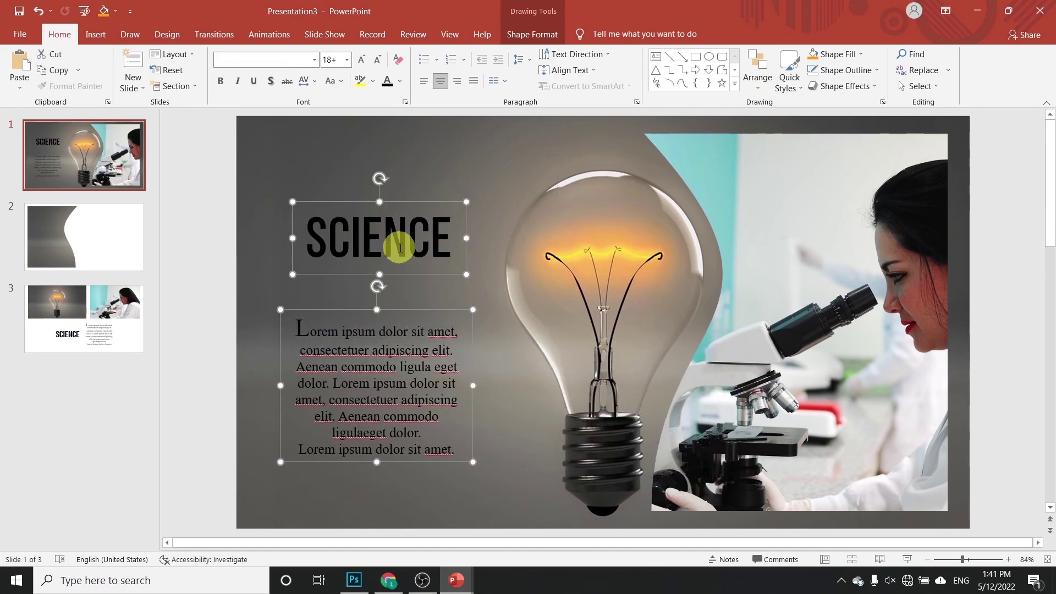
pyautogui.click(399, 83)
pyautogui.click(391, 112)
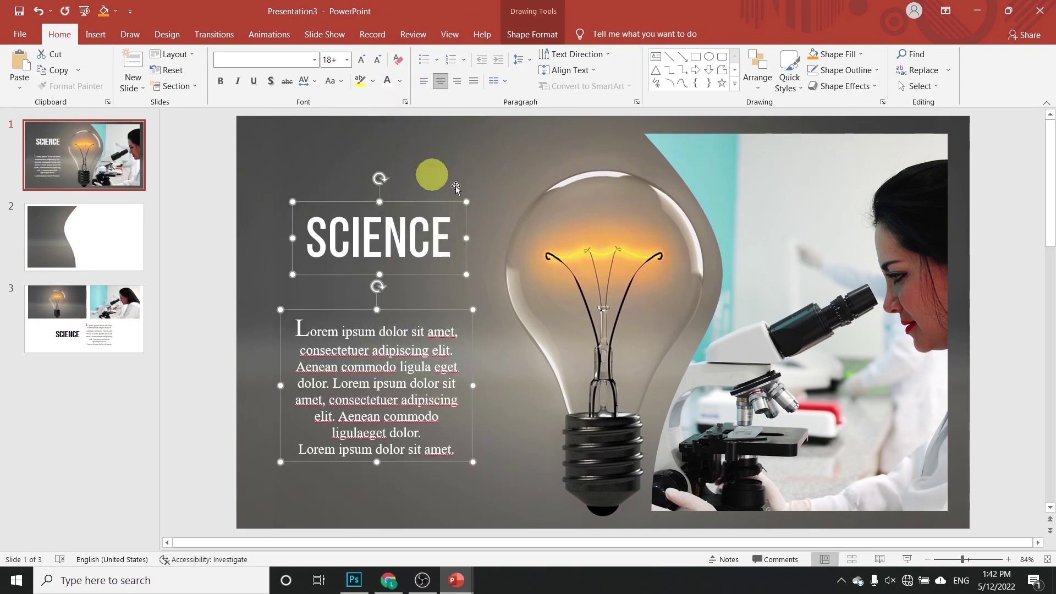
pyautogui.click(992, 222)
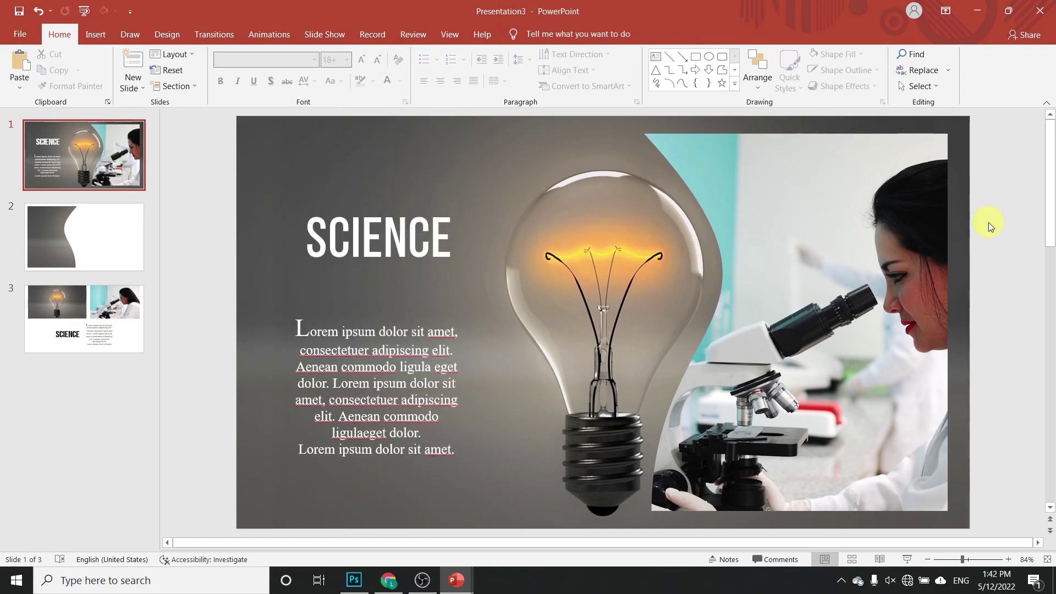
pyautogui.click(397, 181)
# - Give the dark left panel and scientist photo an Inner shadow preset with 20 pt blur
pyautogui.keyDown('shift'); pyautogui.click(823, 227); pyautogui.keyUp('shift')
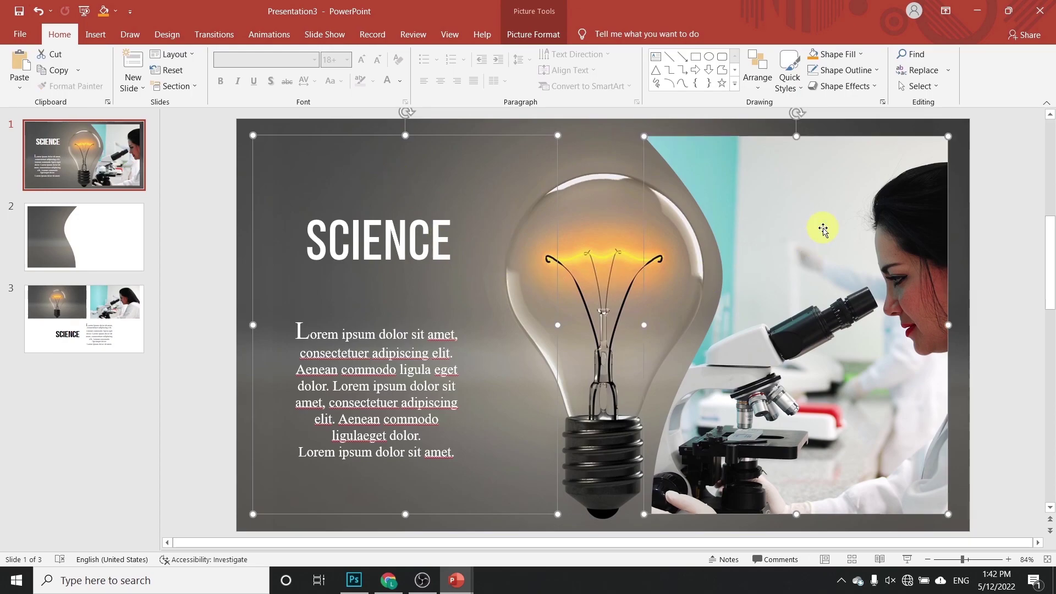
pyautogui.rightClick(768, 194)
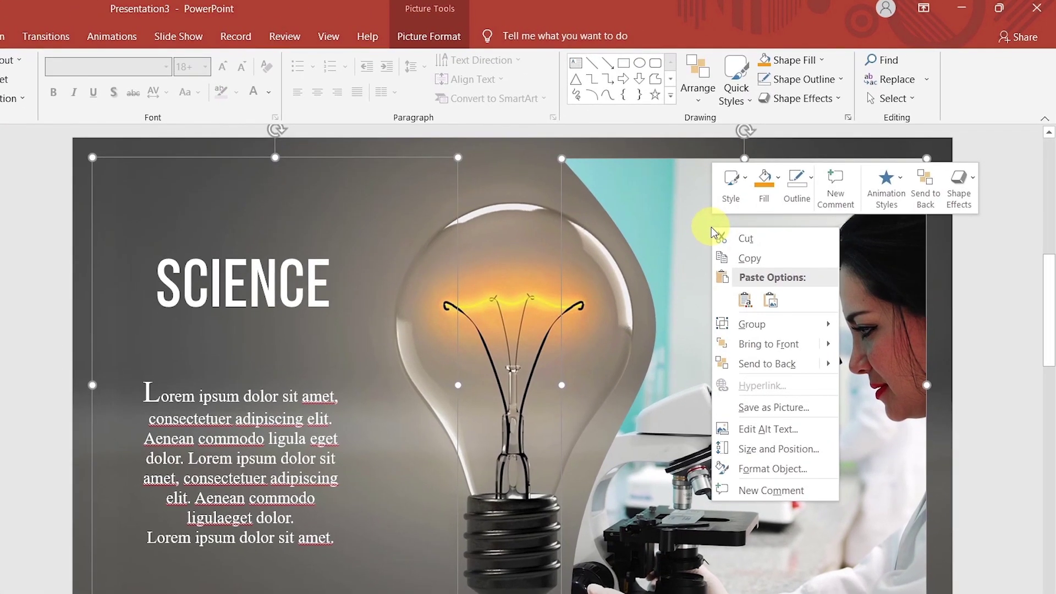
pyautogui.click(756, 469)
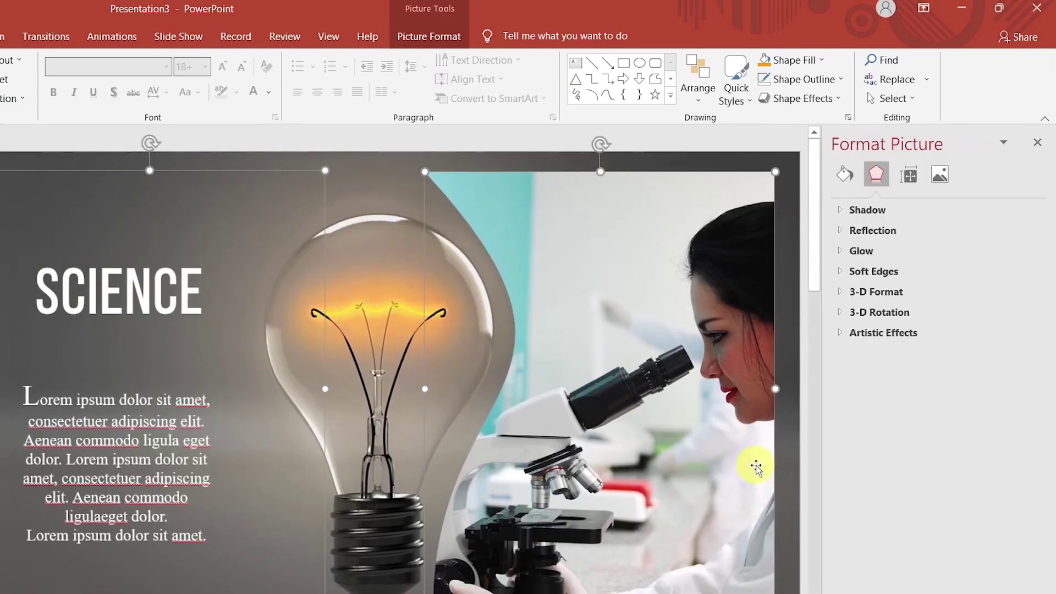
pyautogui.click(879, 210)
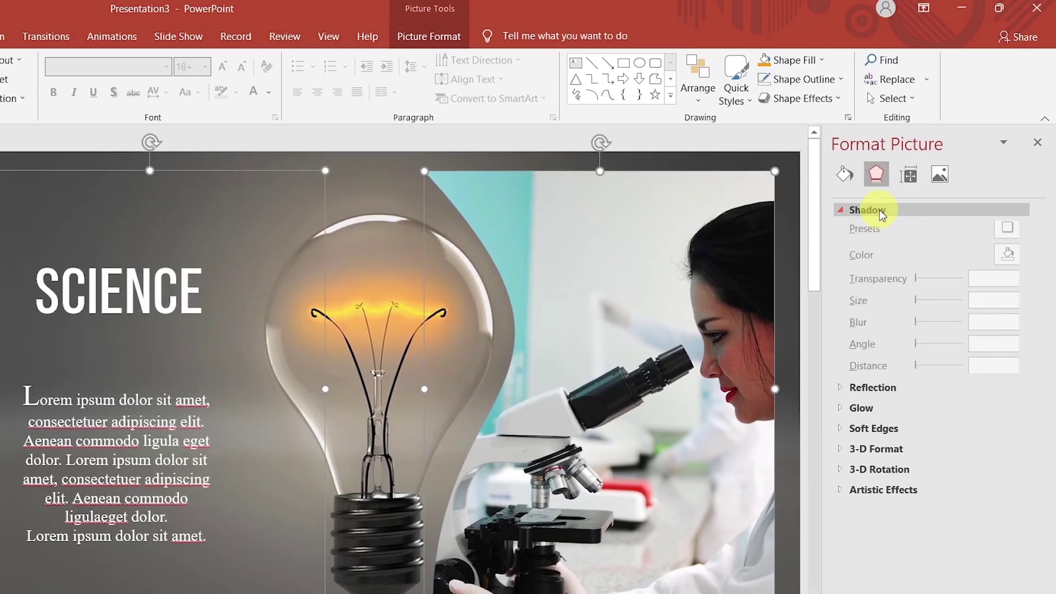
pyautogui.click(1020, 233)
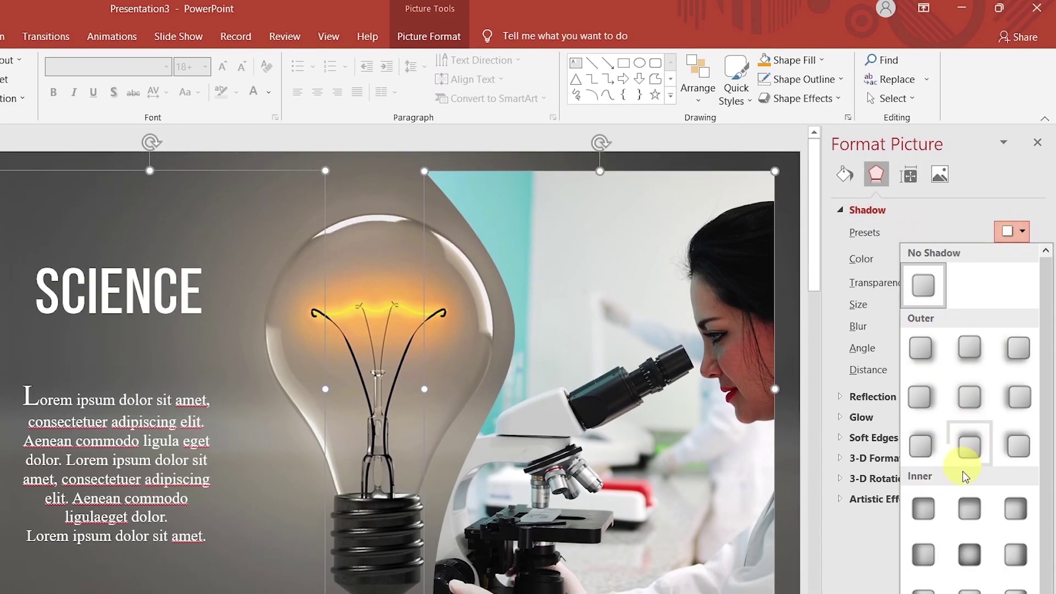
pyautogui.click(966, 553)
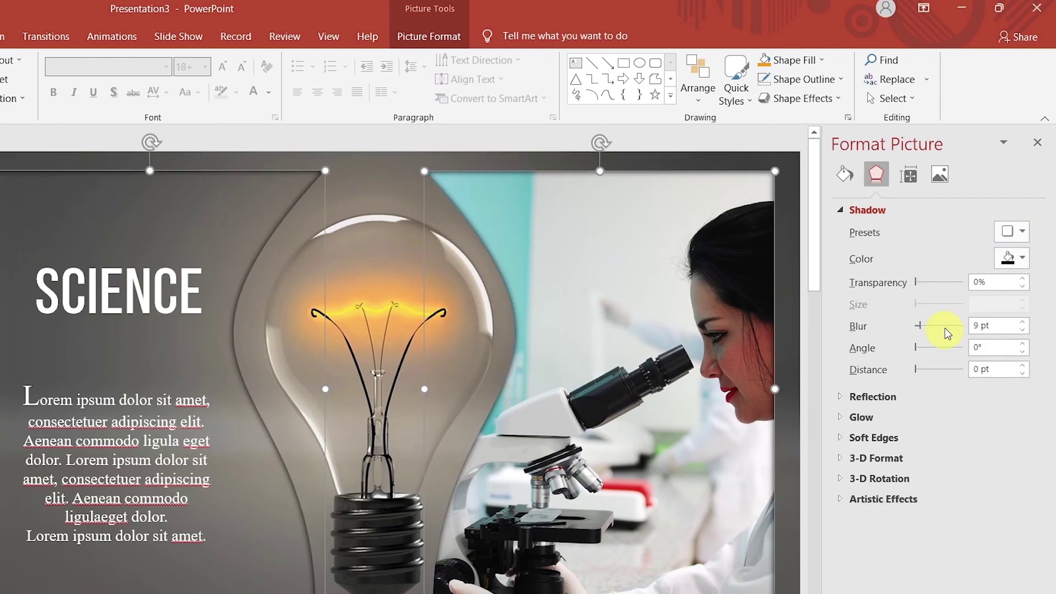
pyautogui.click(979, 325)
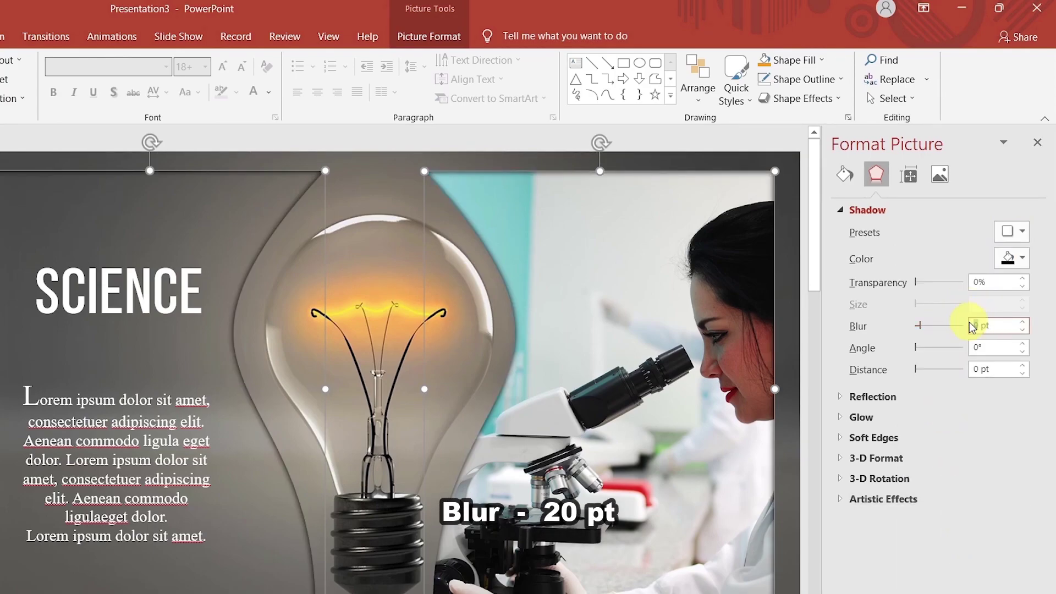
pyautogui.write('20')
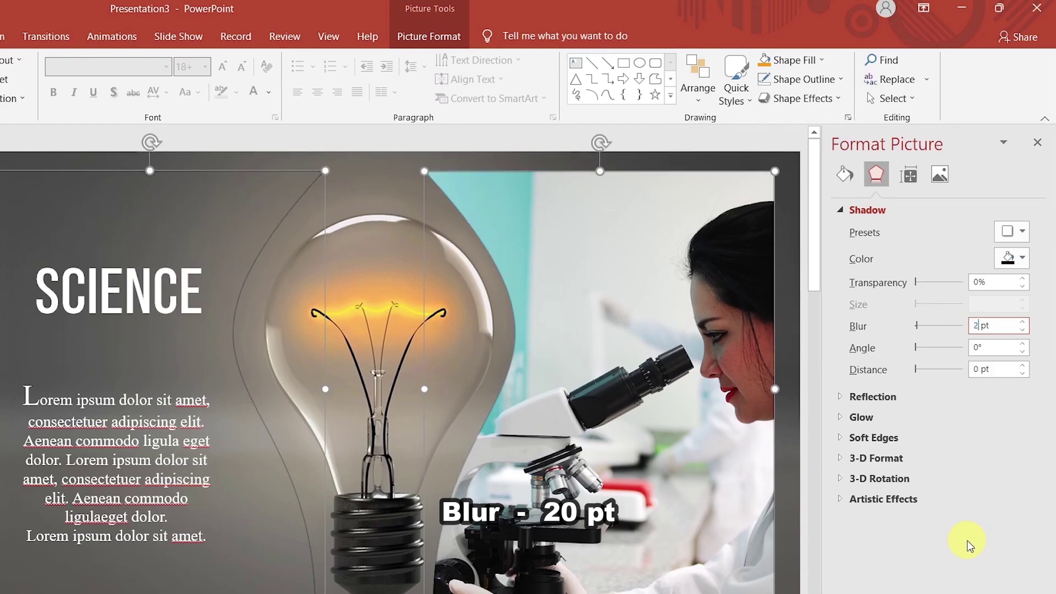
pyautogui.press('Return')
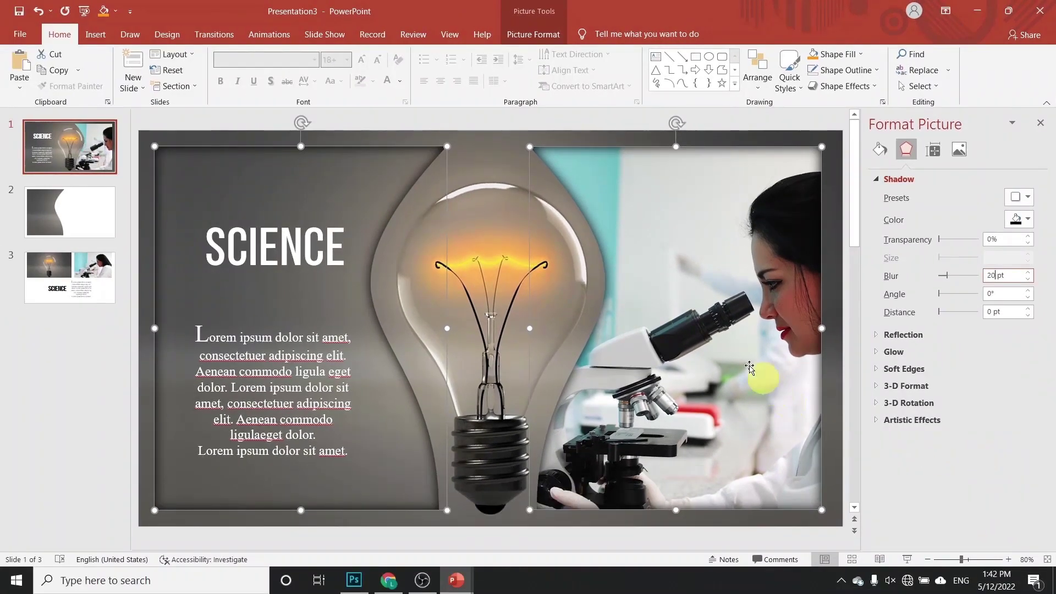
# - Shift the SCIENCE title and Lorem body text up and left, and nudge the scientist photo right
pyautogui.click(646, 117)
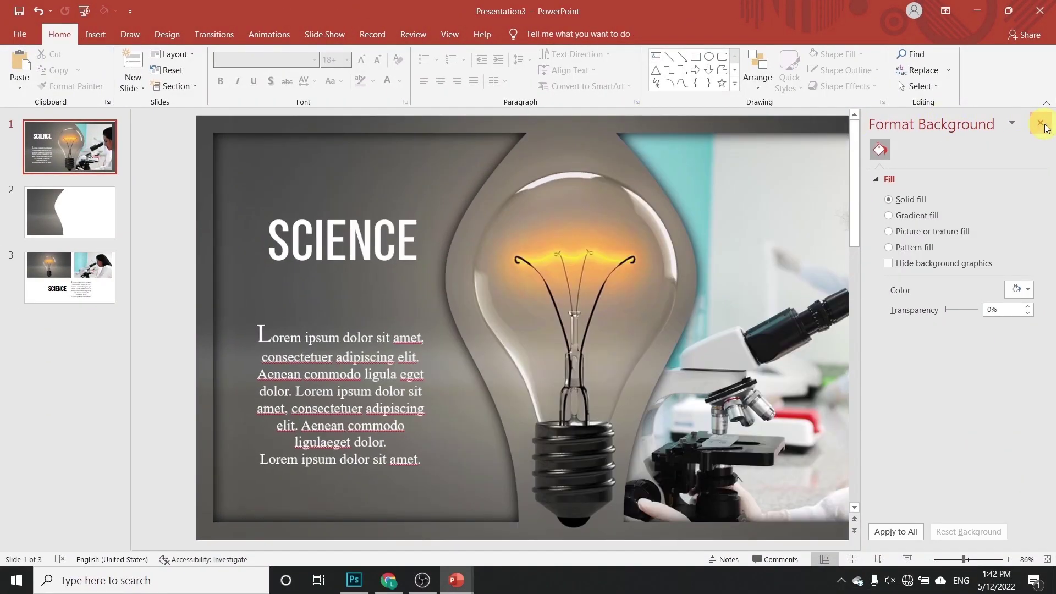
pyautogui.click(1040, 122)
pyautogui.click(407, 204)
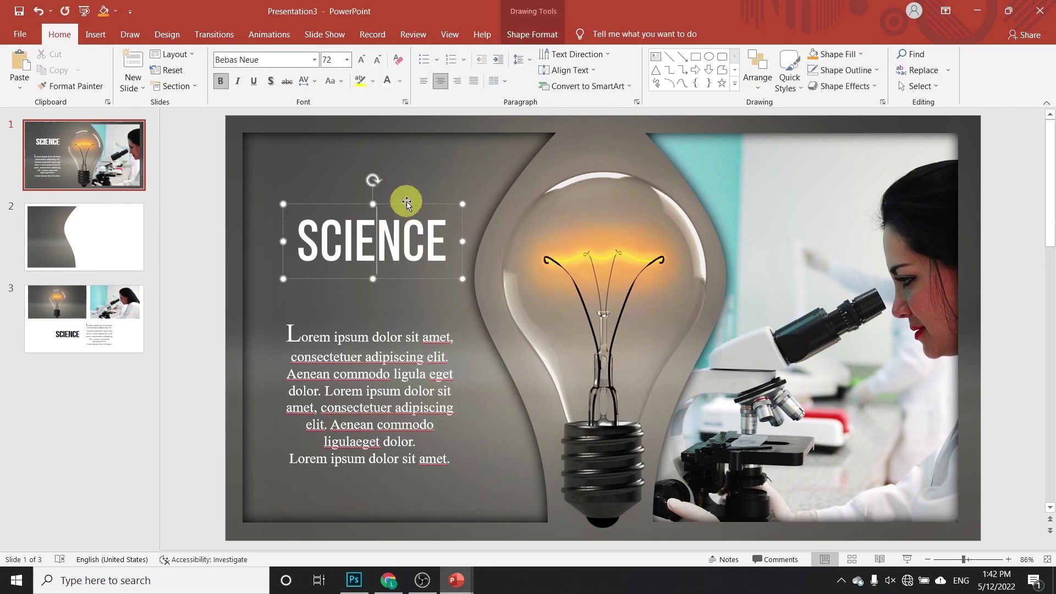
pyautogui.moveTo(407, 203); pyautogui.dragTo(395, 185)
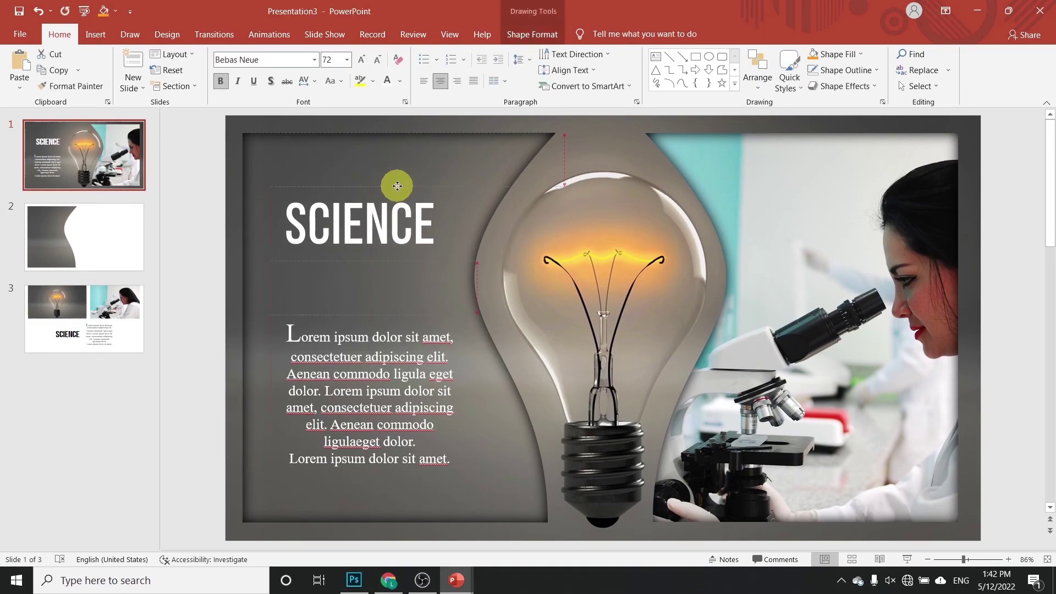
pyautogui.click(385, 337)
pyautogui.moveTo(402, 315); pyautogui.dragTo(390, 285)
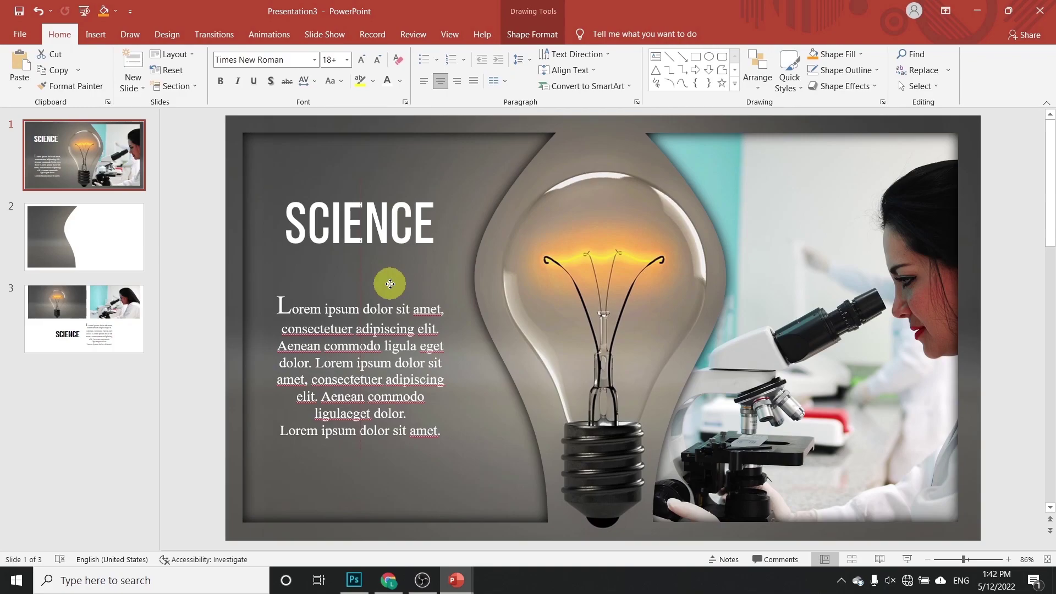
pyautogui.click(778, 302)
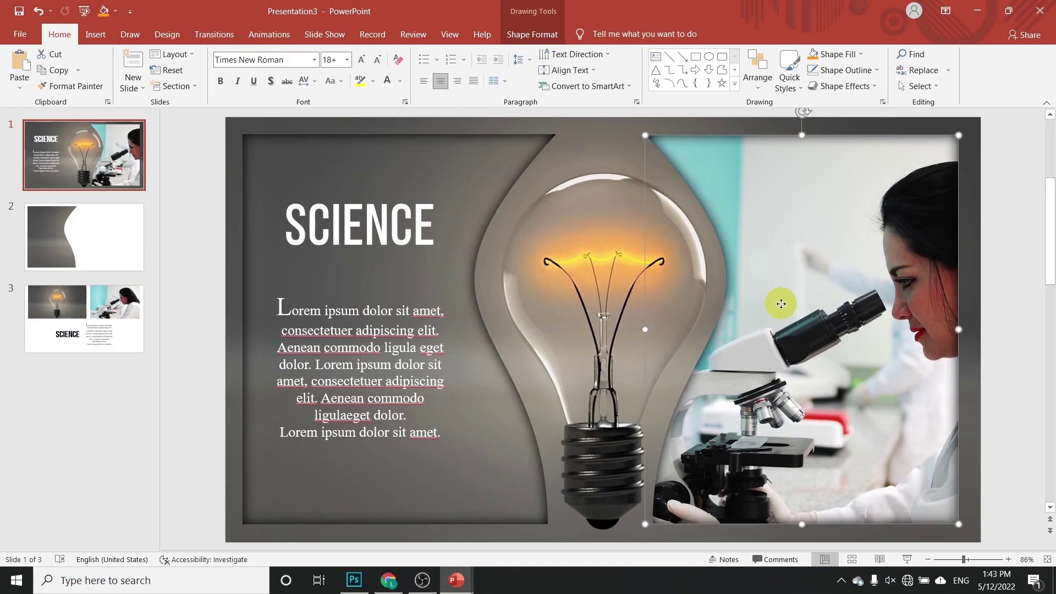
pyautogui.moveTo(781, 306); pyautogui.dragTo(782, 306)
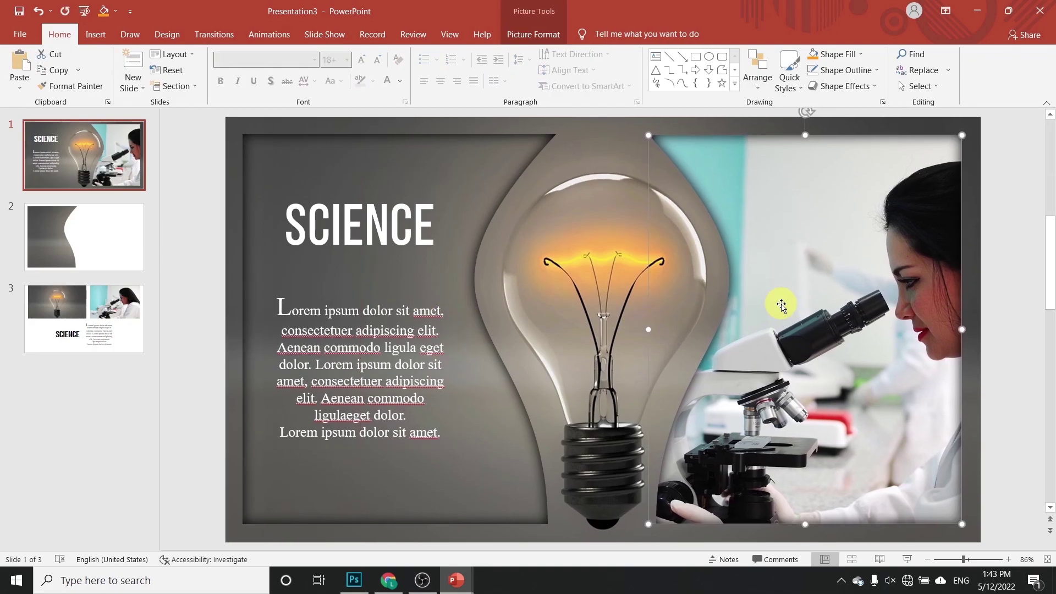
# - Delete the unused grey-curve slide 2, then play slide 1 as a full-screen slideshow
pyautogui.click(388, 227)
pyautogui.click(123, 252)
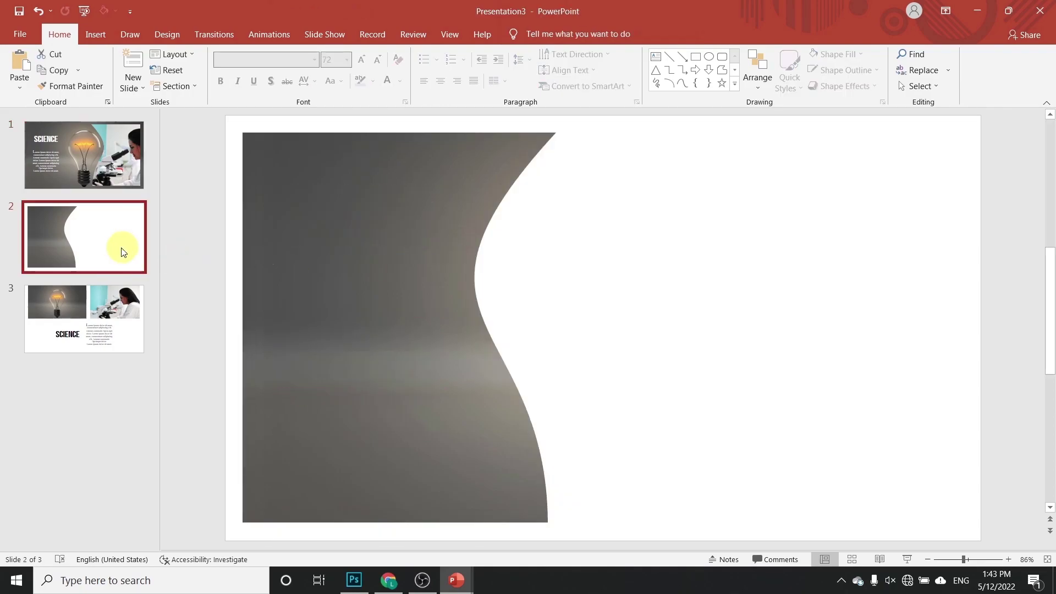
pyautogui.press('Delete')
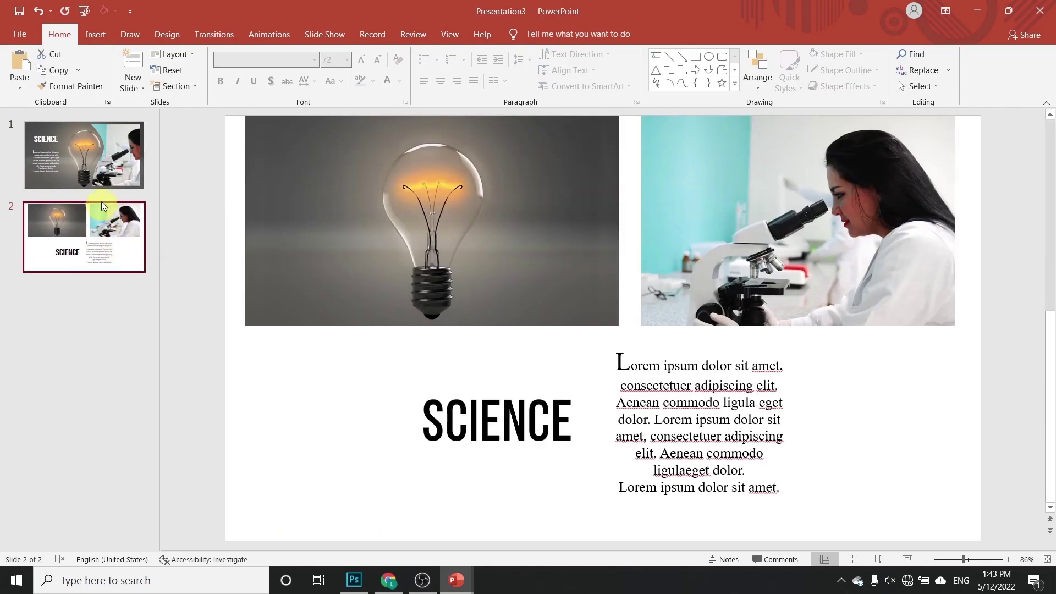
pyautogui.click(100, 174)
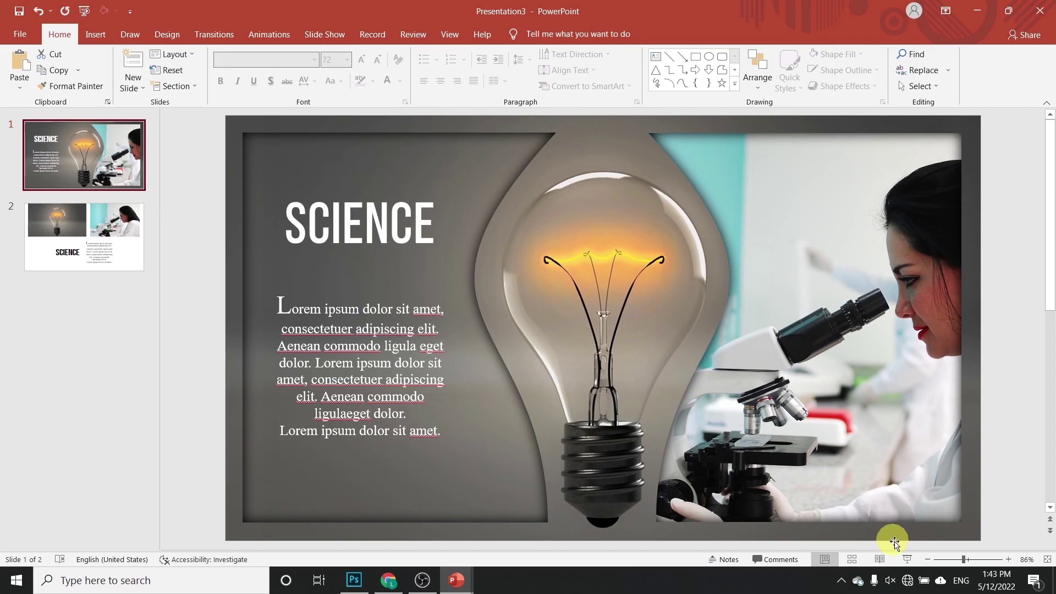
pyautogui.click(908, 559)
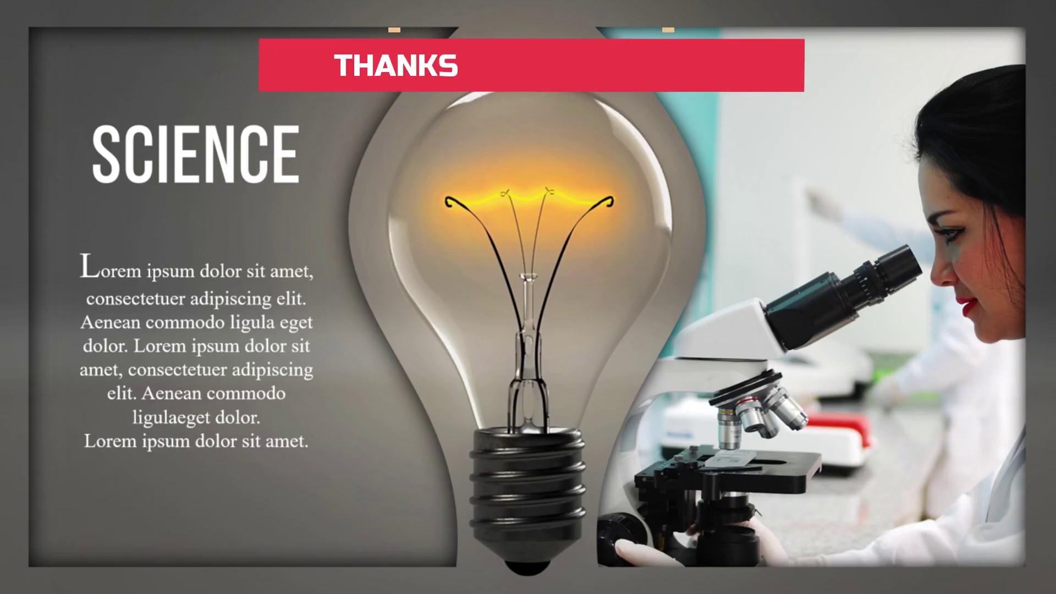